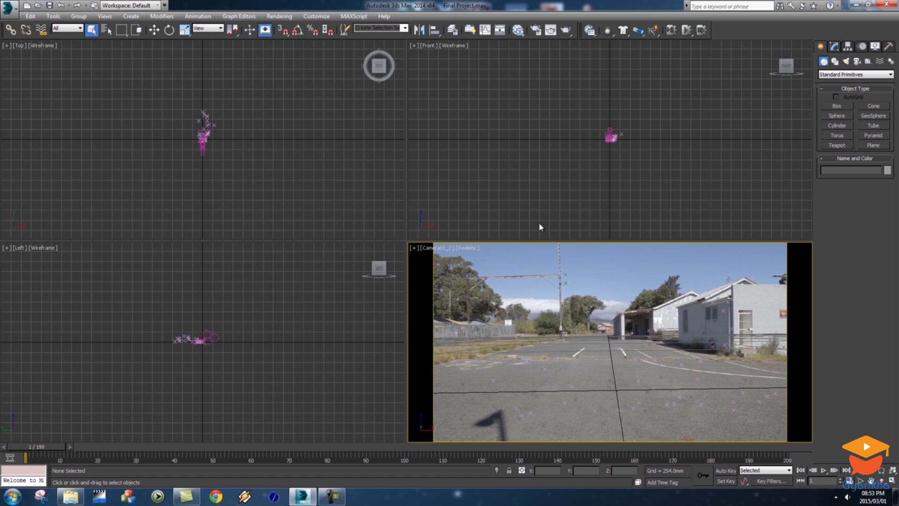
Browse the project's 4.1\3D_Model\Helicopter folder in the file explorer and examine the textures in its Materials subfolder.
{"action": "left_click", "coordinate": [71, 497]}
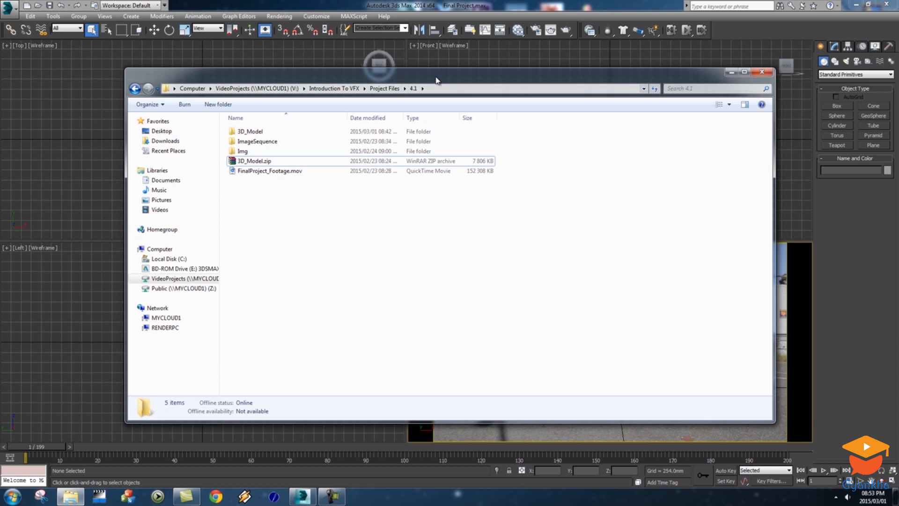
{"action": "left_click_drag", "start_coordinate": [435, 81], "coordinate": [496, 74]}
{"action": "left_click", "coordinate": [362, 156]}
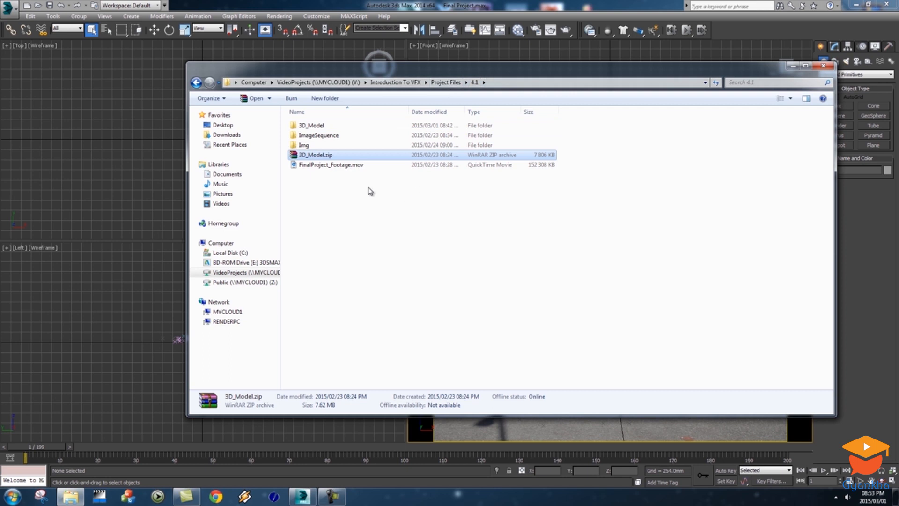
{"action": "double_click", "coordinate": [310, 125]}
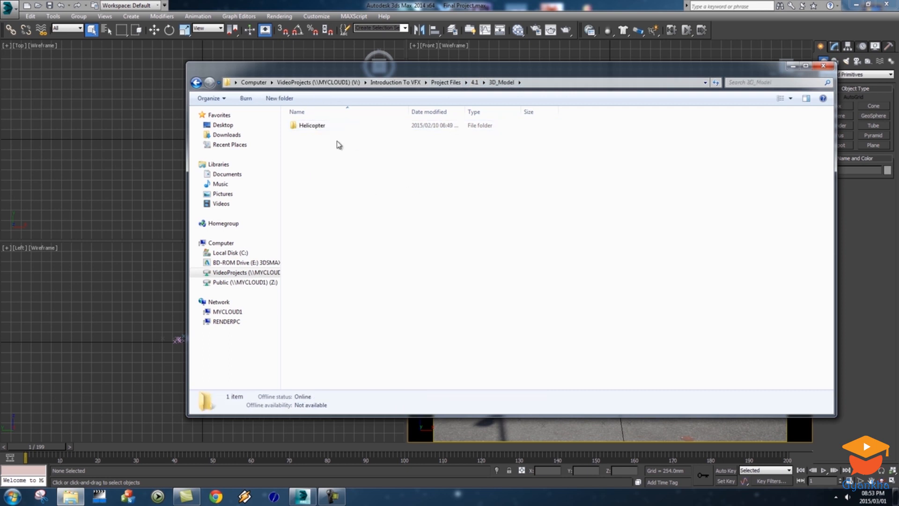
{"action": "double_click", "coordinate": [318, 127]}
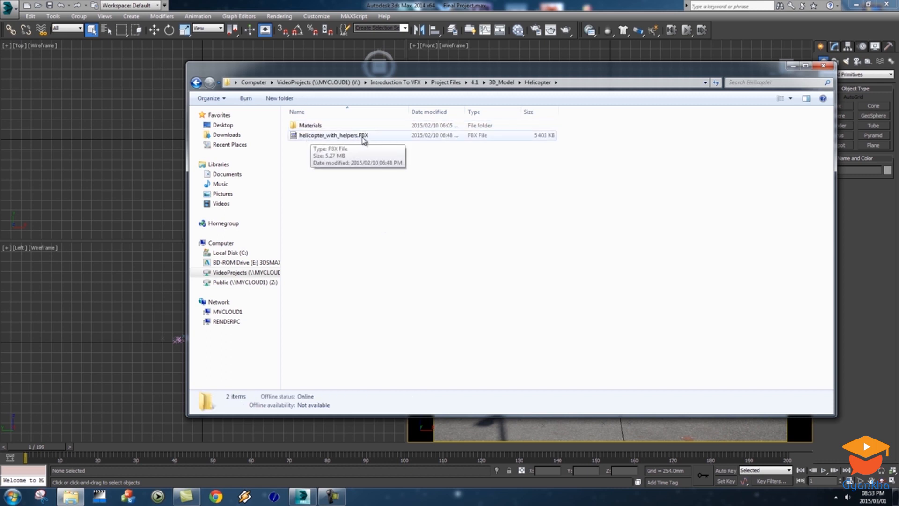
{"action": "left_click", "coordinate": [314, 127]}
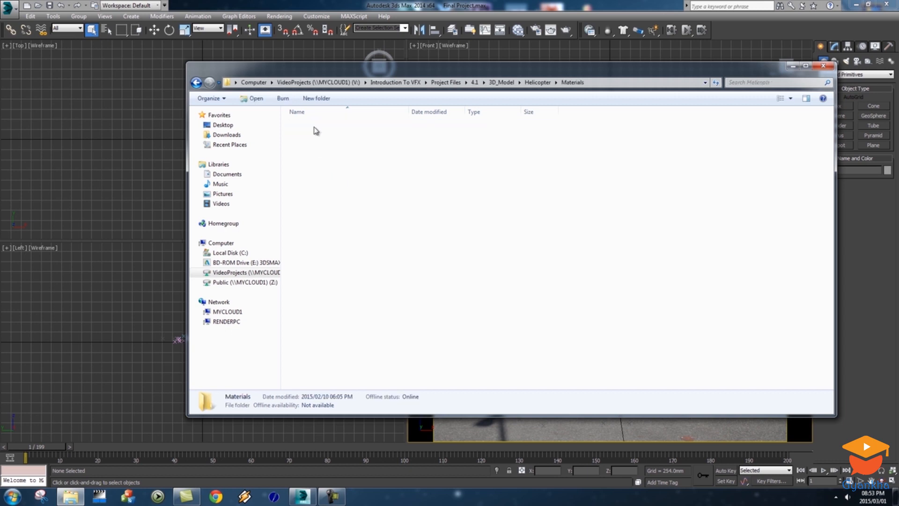
{"action": "double_click", "coordinate": [315, 127]}
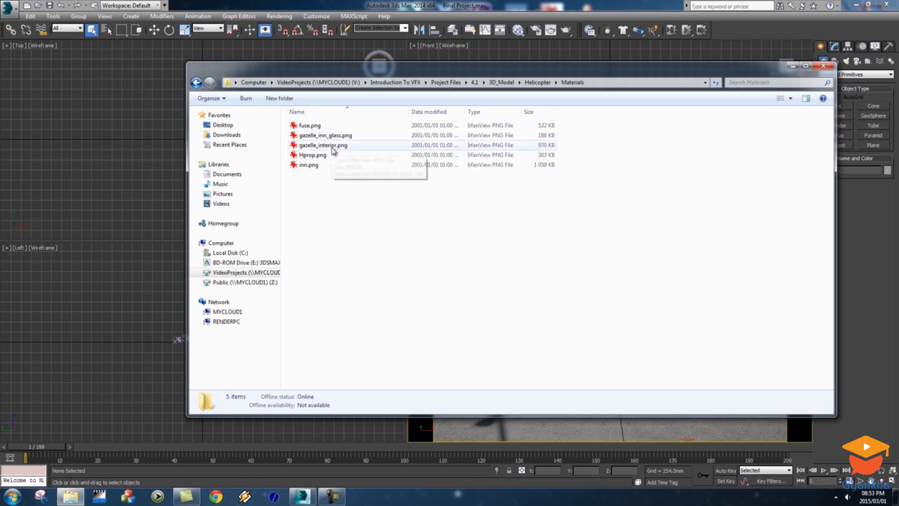
Import helicopter_with_helpers.FBX from the Helicopter folder into the 3ds Max scene.
{"action": "left_click", "coordinate": [537, 82]}
{"action": "left_click_drag", "start_coordinate": [446, 66], "coordinate": [91, 104]}
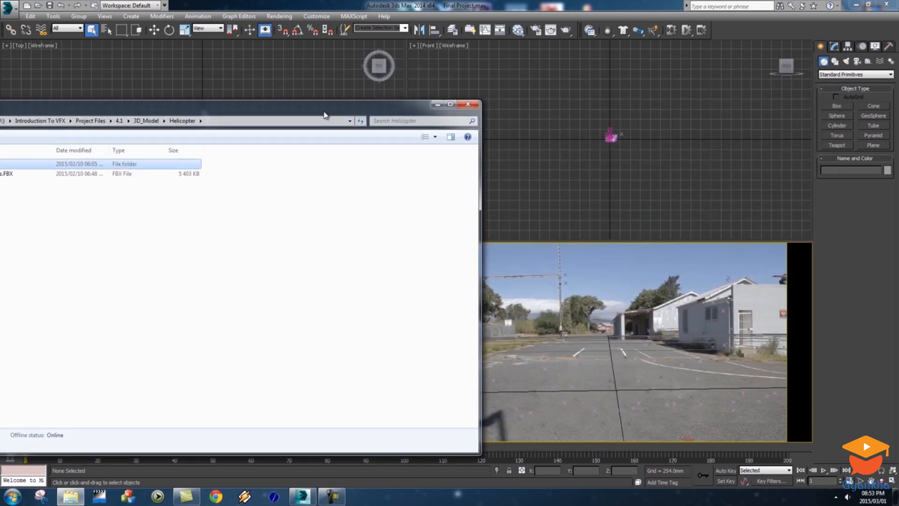
{"action": "left_click_drag", "start_coordinate": [324, 115], "coordinate": [501, 69]}
{"action": "left_click", "coordinate": [155, 128]}
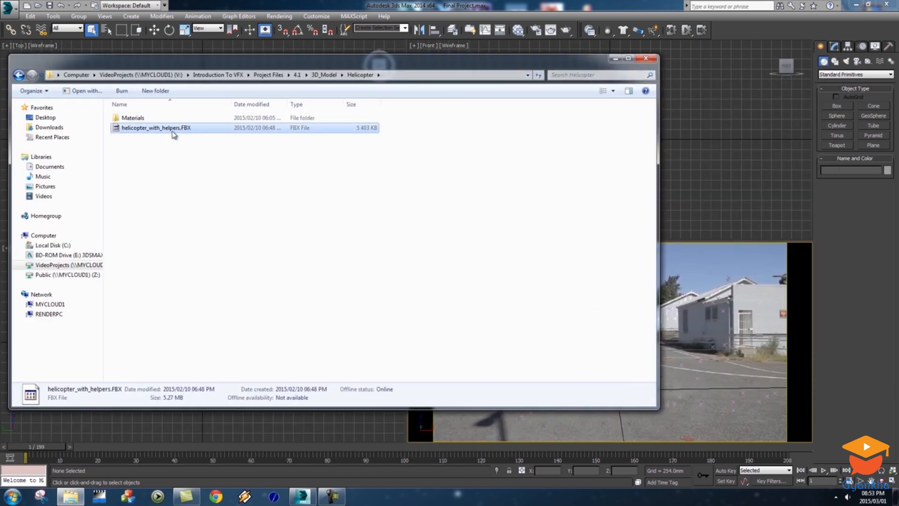
{"action": "left_click_drag", "start_coordinate": [118, 131], "coordinate": [702, 331]}
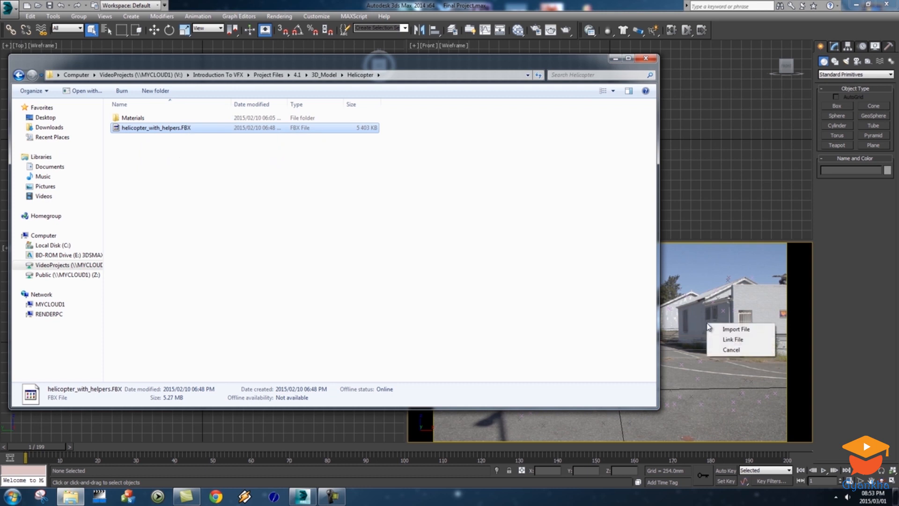
{"action": "left_click", "coordinate": [744, 329]}
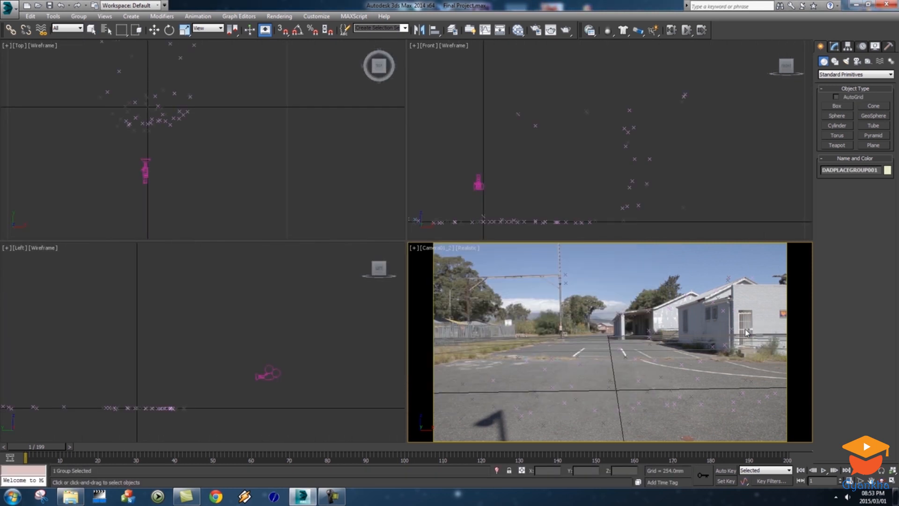
Activate the Move tool and deselect the imported helicopter parts.
{"action": "left_click_drag", "start_coordinate": [565, 373], "coordinate": [541, 355]}
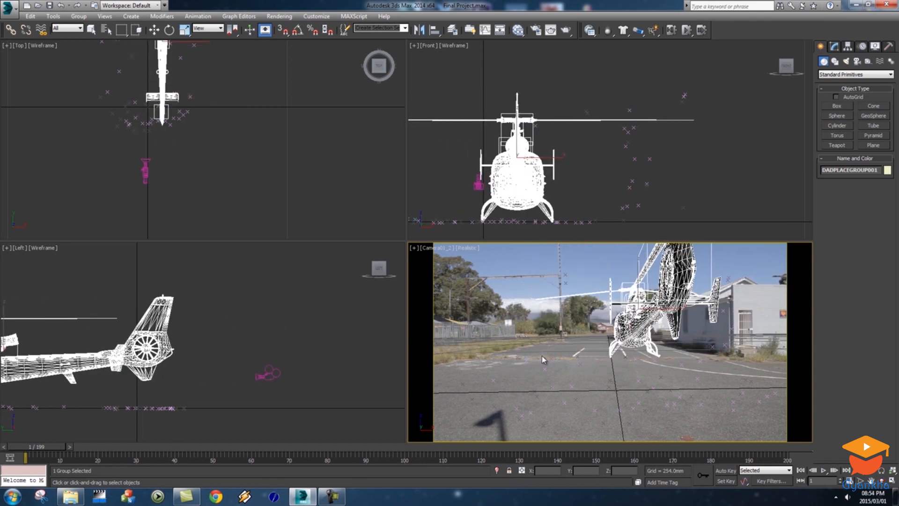
{"action": "key", "text": "w"}
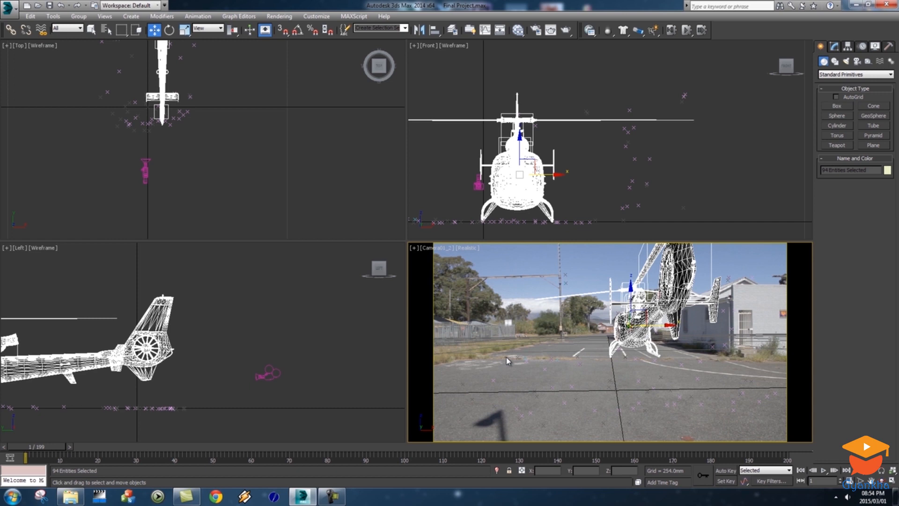
{"action": "left_click", "coordinate": [421, 296]}
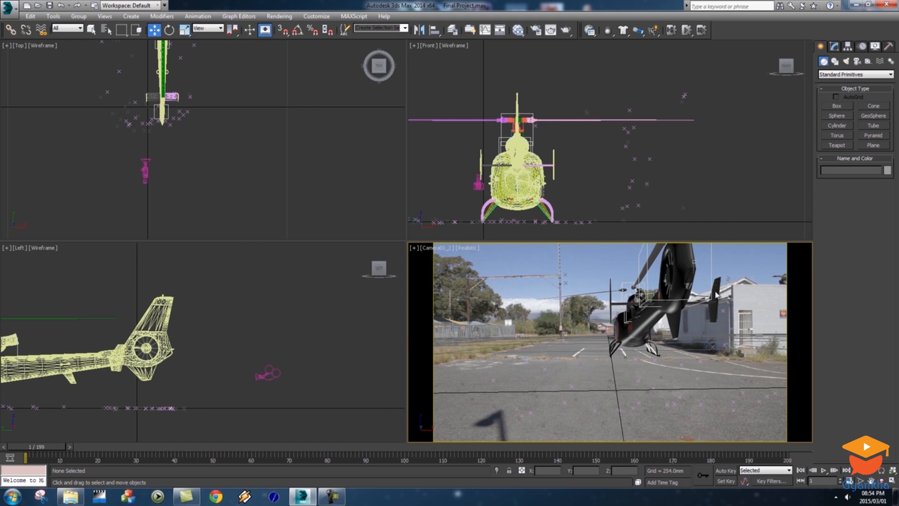
Open Asset Tracking, refresh the asset list and widen the Name column.
{"action": "left_click", "coordinate": [9, 8]}
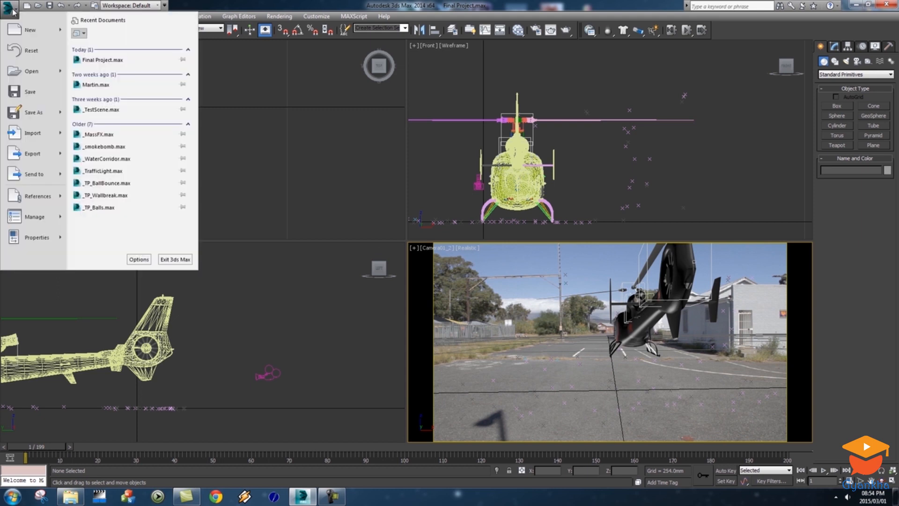
{"action": "mouse_move", "coordinate": [43, 199]}
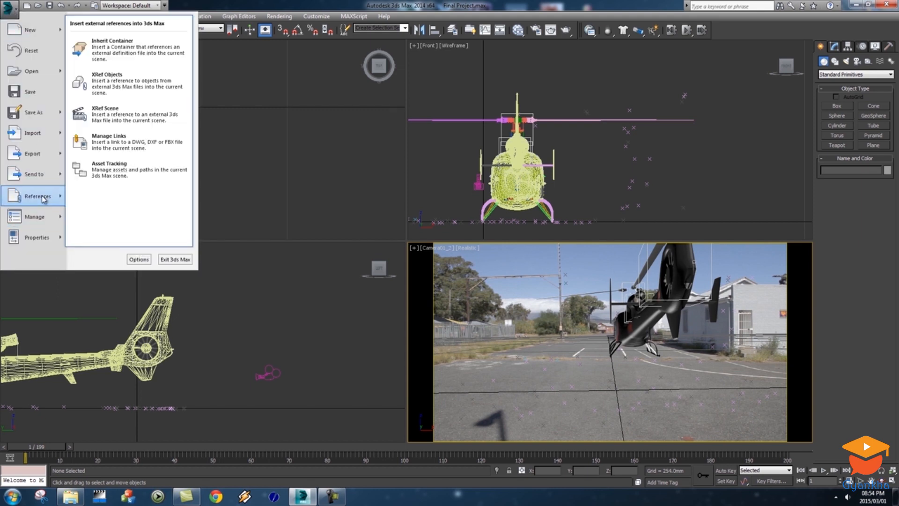
{"action": "left_click", "coordinate": [112, 170]}
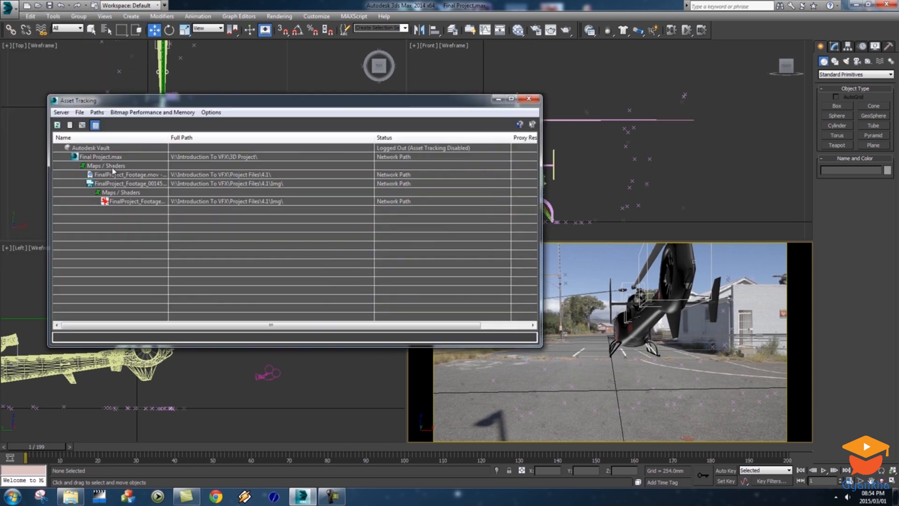
{"action": "left_click_drag", "start_coordinate": [273, 101], "coordinate": [423, 100]}
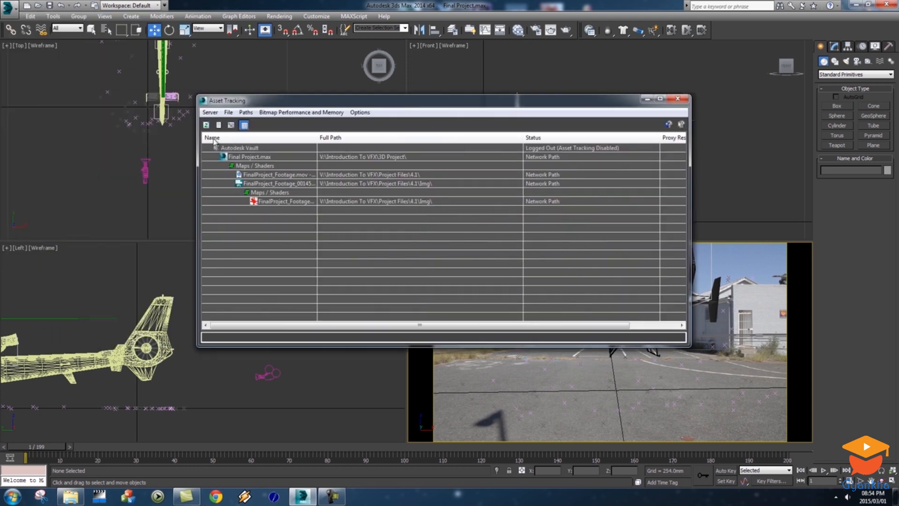
{"action": "left_click", "coordinate": [206, 126]}
{"action": "left_click_drag", "start_coordinate": [318, 138], "coordinate": [353, 140]}
Check the full paths and status of the helicopter textures from fuse.png to inn.png.
{"action": "left_click", "coordinate": [288, 210]}
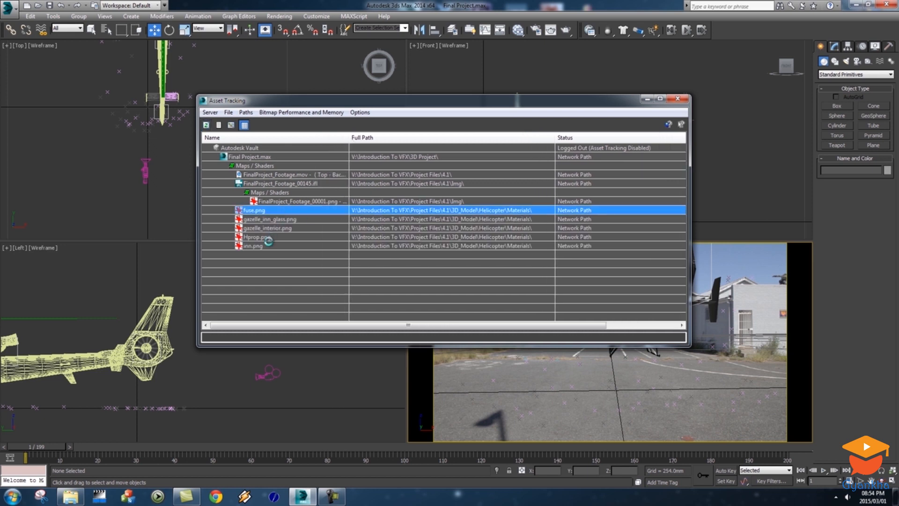
{"action": "left_click", "coordinate": [370, 202]}
{"action": "left_click", "coordinate": [367, 210]}
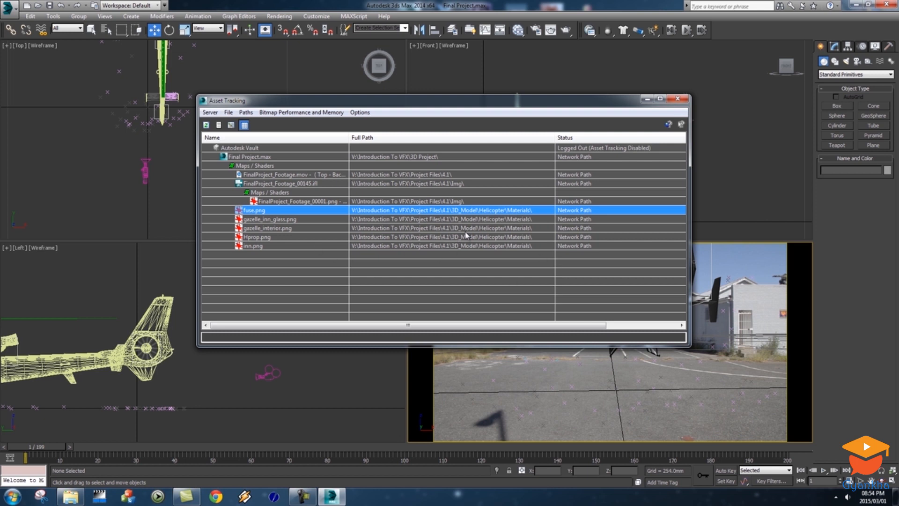
{"action": "left_click", "coordinate": [501, 246]}
{"action": "left_click", "coordinate": [504, 211]}
{"action": "left_click", "coordinate": [593, 247], "text": "shift"}
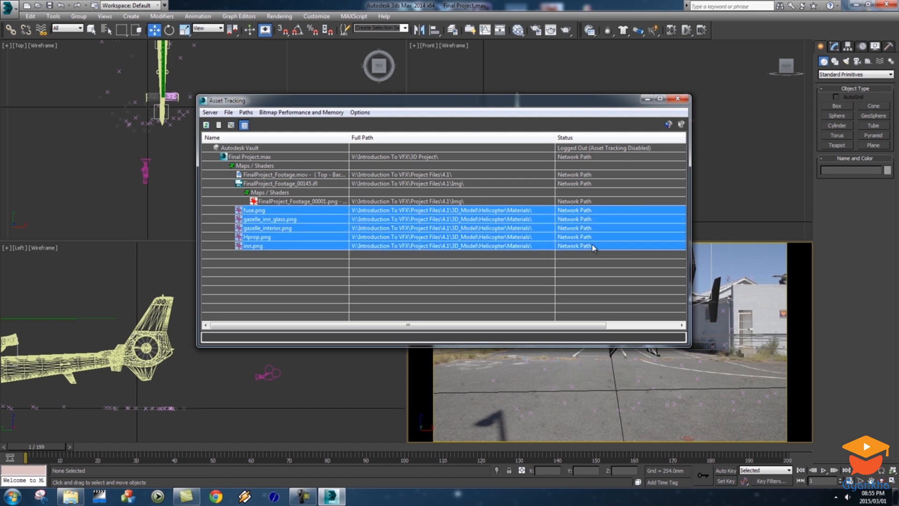
{"action": "left_click", "coordinate": [574, 263]}
Set the asset path of fuse.png to V:\Introduction To VFX\Project Files\4.1\3D_Model\Helicopter\Materials.
{"action": "left_click", "coordinate": [578, 210]}
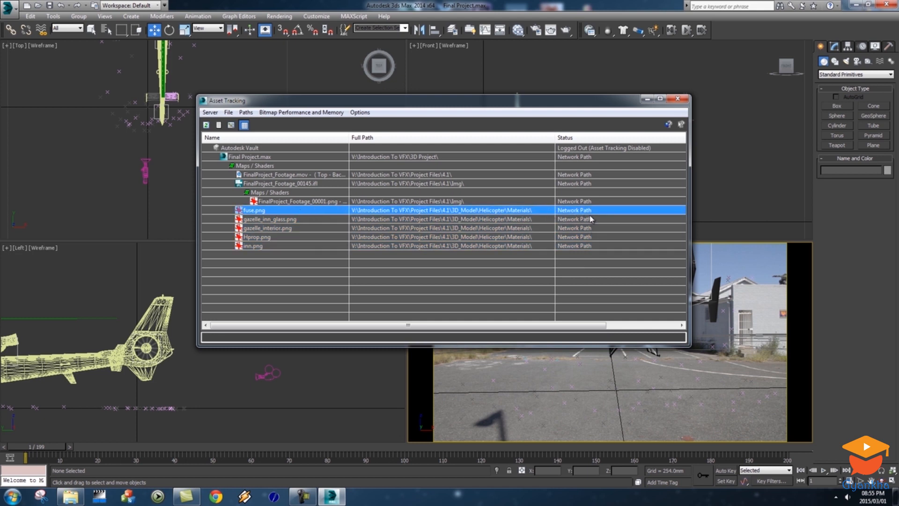
{"action": "right_click", "coordinate": [324, 209]}
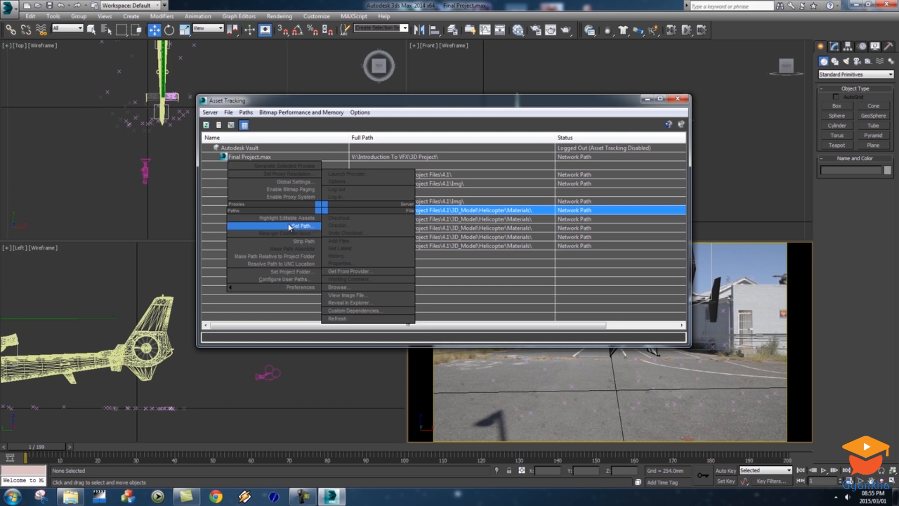
{"action": "left_click", "coordinate": [300, 226]}
{"action": "left_click_drag", "start_coordinate": [339, 196], "coordinate": [495, 190]}
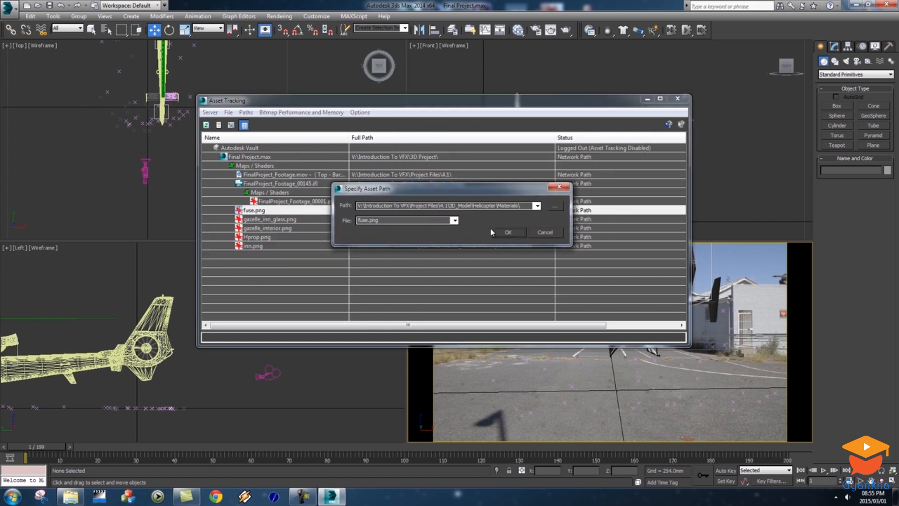
{"action": "left_click", "coordinate": [556, 208]}
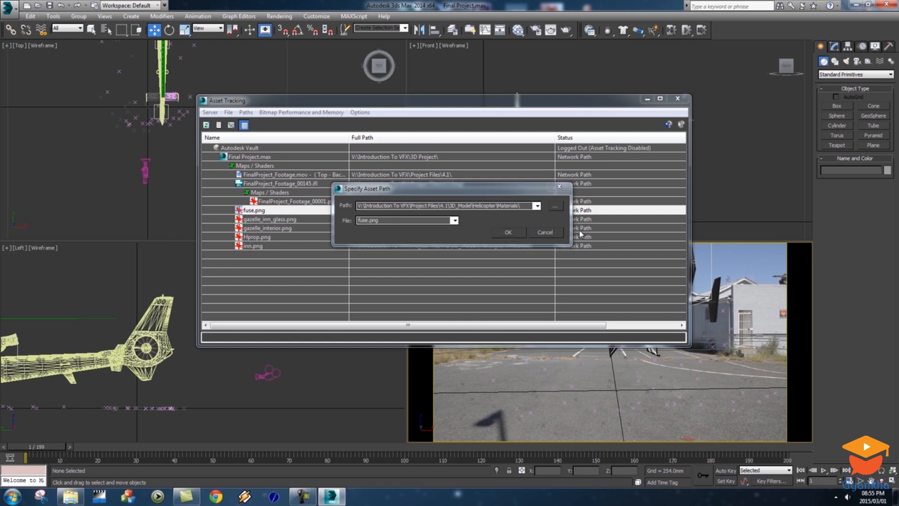
{"action": "left_click", "coordinate": [383, 127]}
{"action": "left_click", "coordinate": [384, 129]}
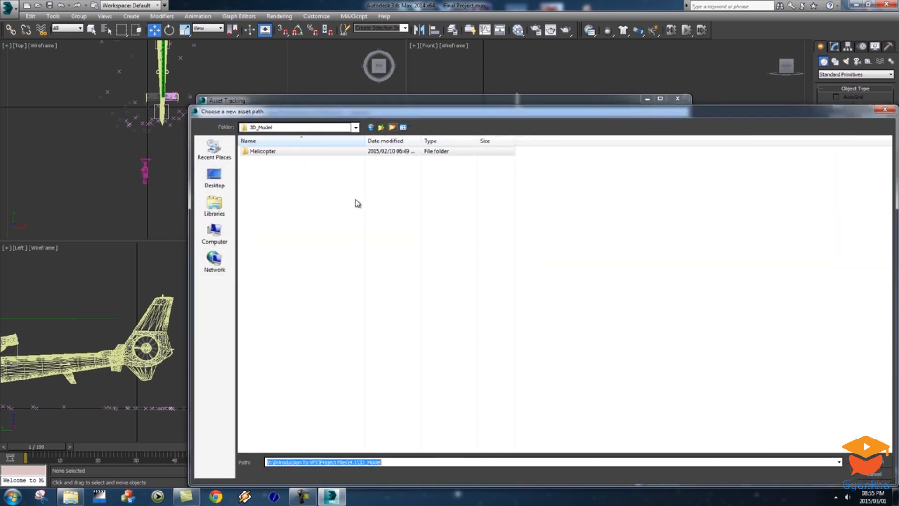
{"action": "left_click", "coordinate": [381, 127]}
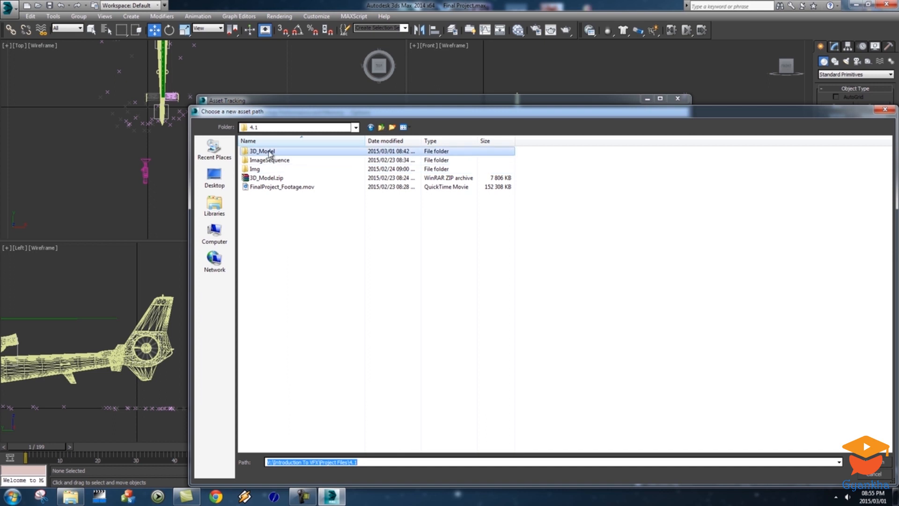
{"action": "double_click", "coordinate": [261, 151]}
{"action": "left_click", "coordinate": [262, 151]}
{"action": "double_click", "coordinate": [268, 153]}
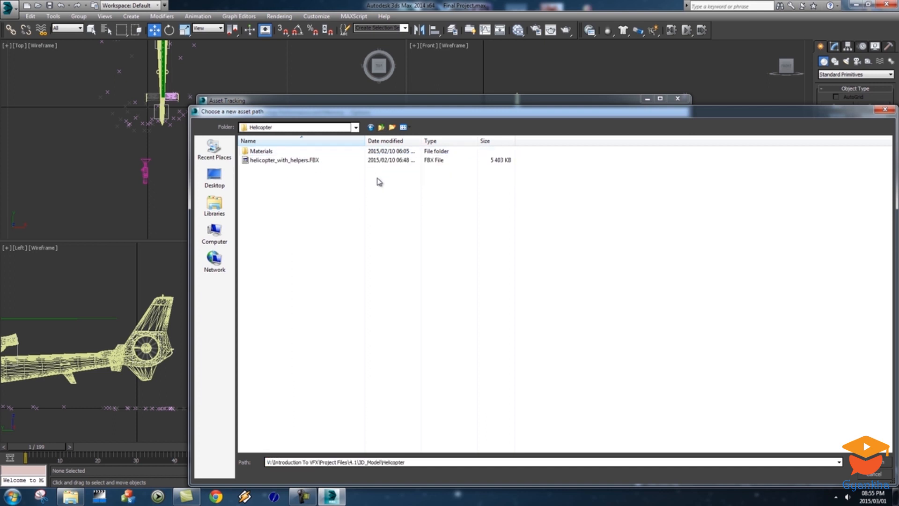
{"action": "double_click", "coordinate": [261, 151]}
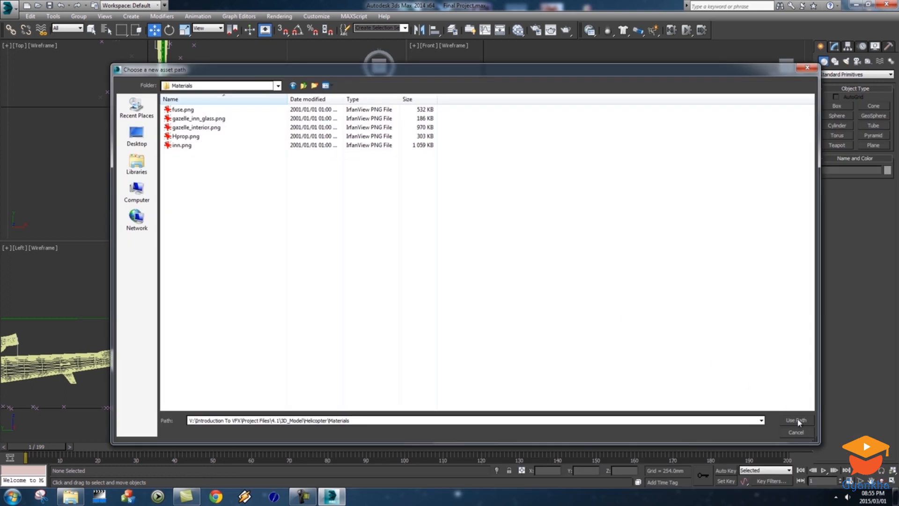
{"action": "left_click", "coordinate": [797, 420]}
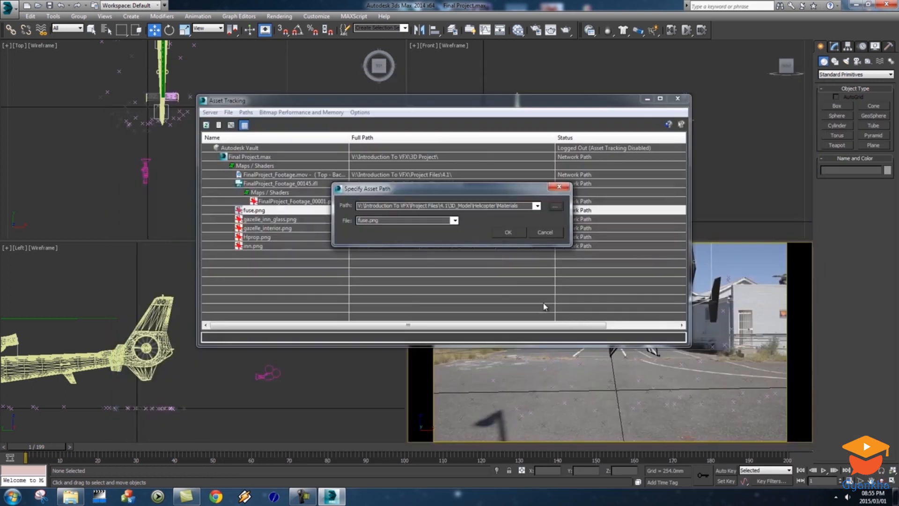
{"action": "left_click", "coordinate": [509, 233]}
Review the path of fuse.png and those of the four textures from gazelle_inn_glass.png to inn.png.
{"action": "left_click", "coordinate": [357, 211]}
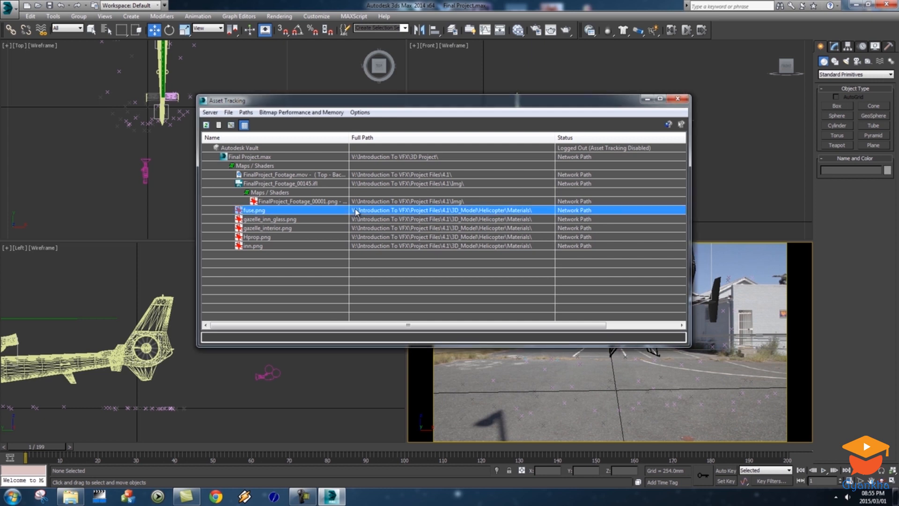
{"action": "left_click", "coordinate": [449, 220]}
{"action": "left_click", "coordinate": [435, 247], "text": "shift"}
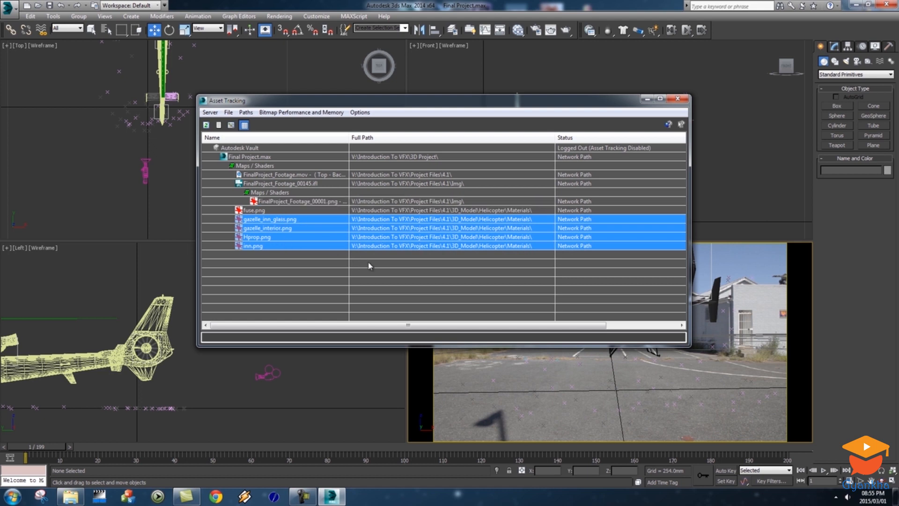
{"action": "left_click", "coordinate": [403, 266]}
Set the asset path of gazelle_inn_glass.png to V:\Introduction To VFX\Project Files\4.1\3D_Model\Helicopter\Materials and close Asset Tracking.
{"action": "left_click", "coordinate": [308, 221]}
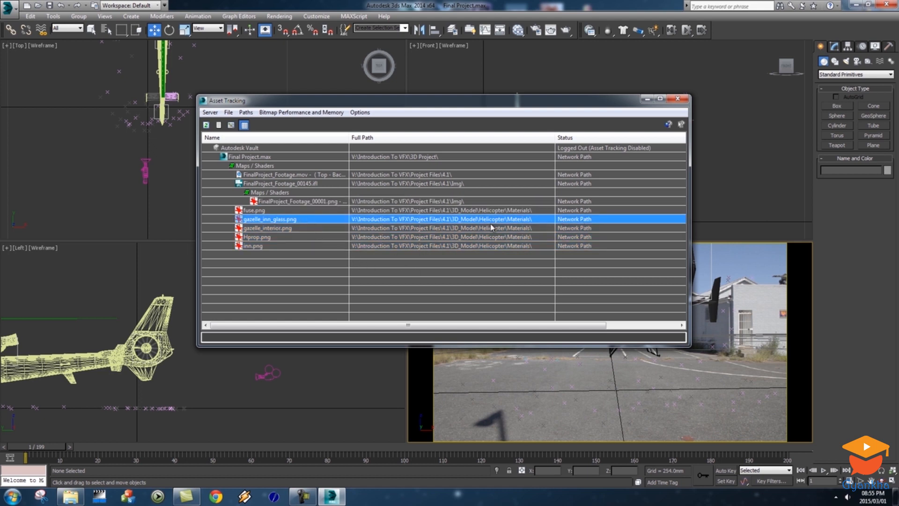
{"action": "right_click", "coordinate": [326, 216]}
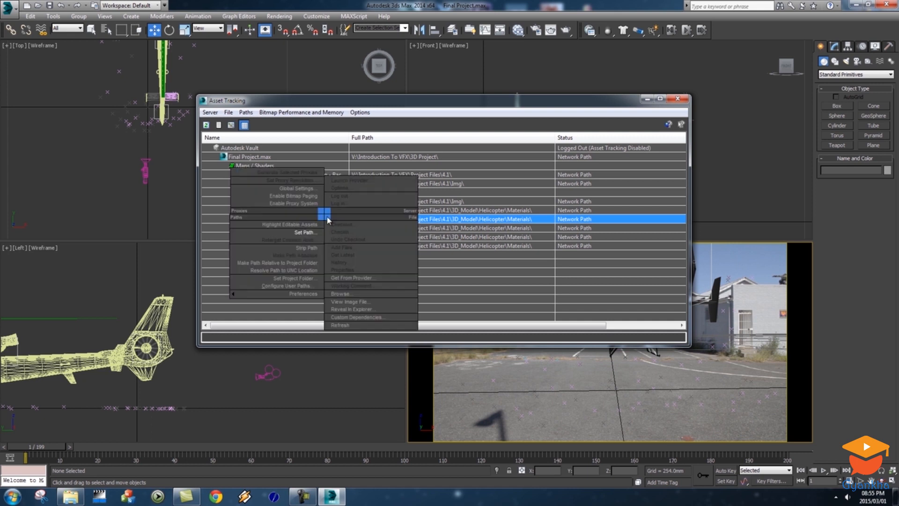
{"action": "left_click", "coordinate": [302, 233]}
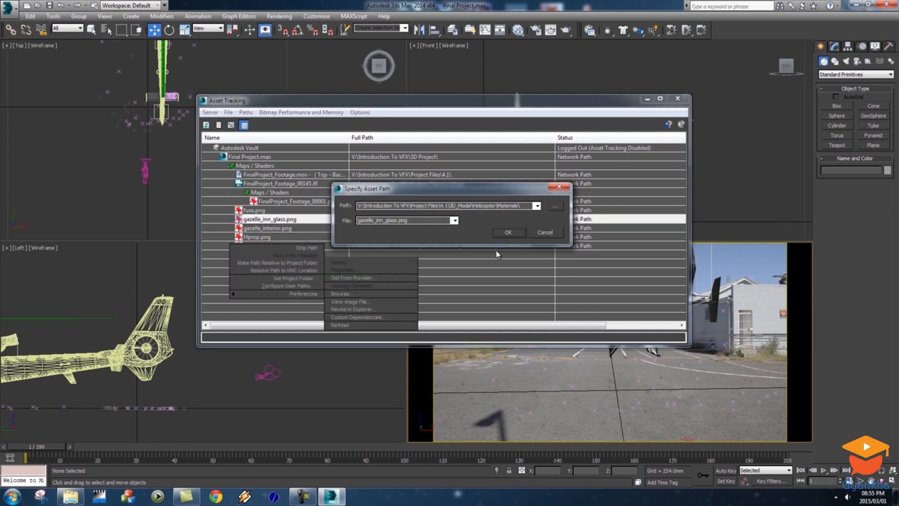
{"action": "left_click", "coordinate": [556, 207]}
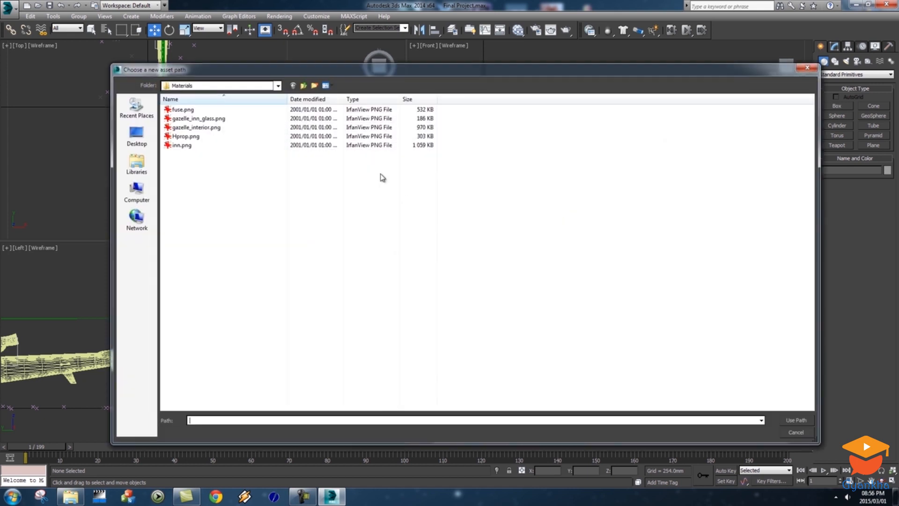
{"action": "left_click", "coordinate": [262, 86]}
{"action": "left_click", "coordinate": [220, 203]}
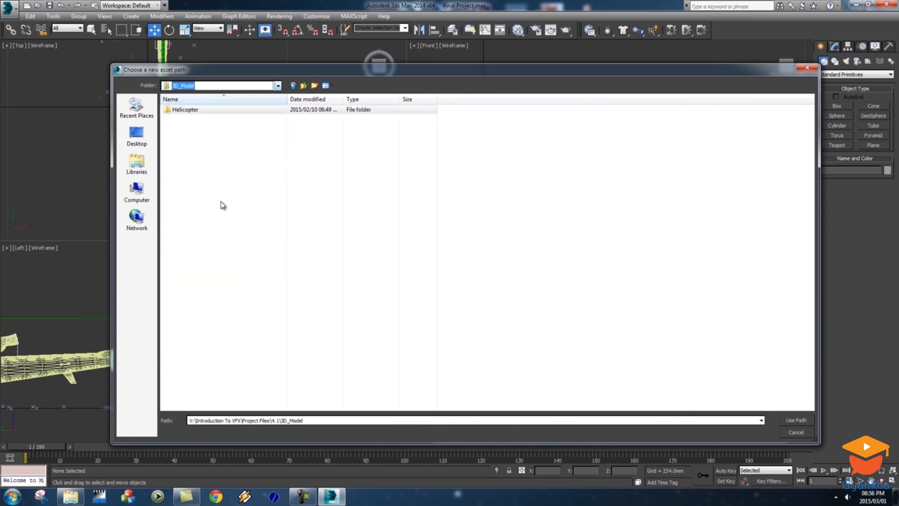
{"action": "double_click", "coordinate": [189, 110]}
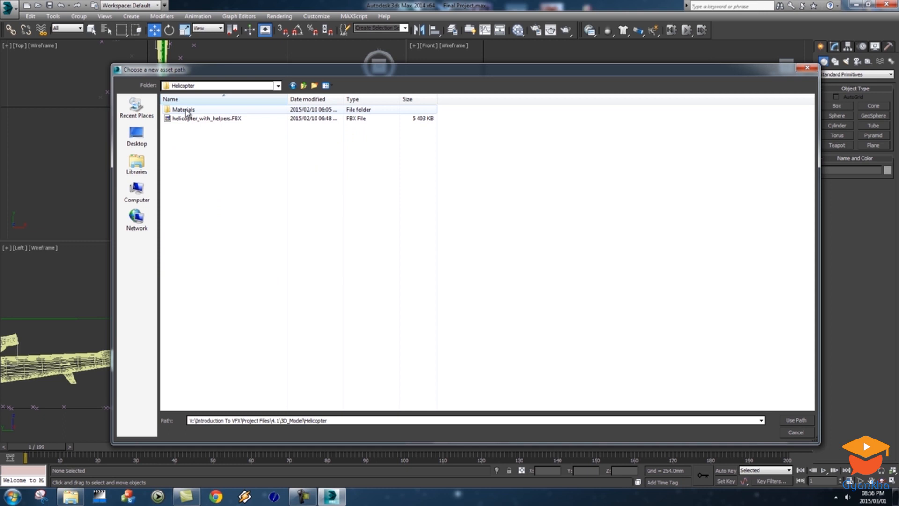
{"action": "double_click", "coordinate": [187, 110]}
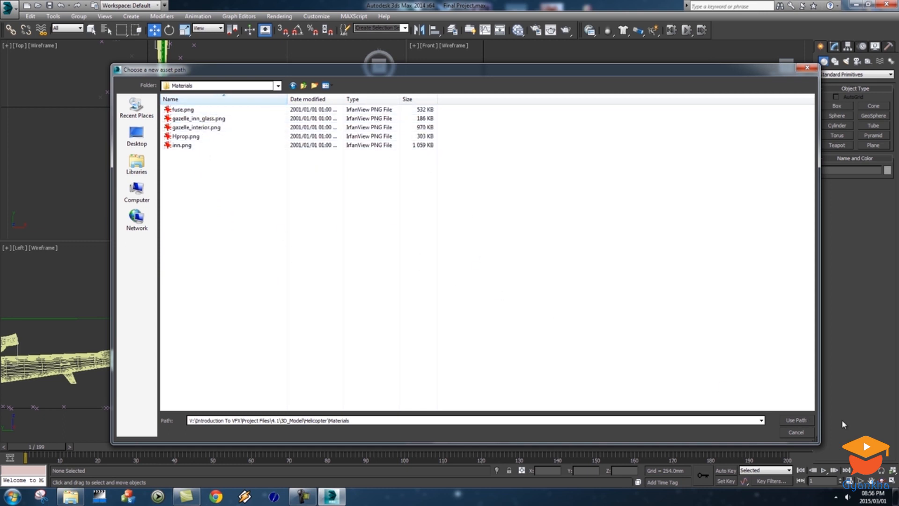
{"action": "left_click", "coordinate": [796, 421]}
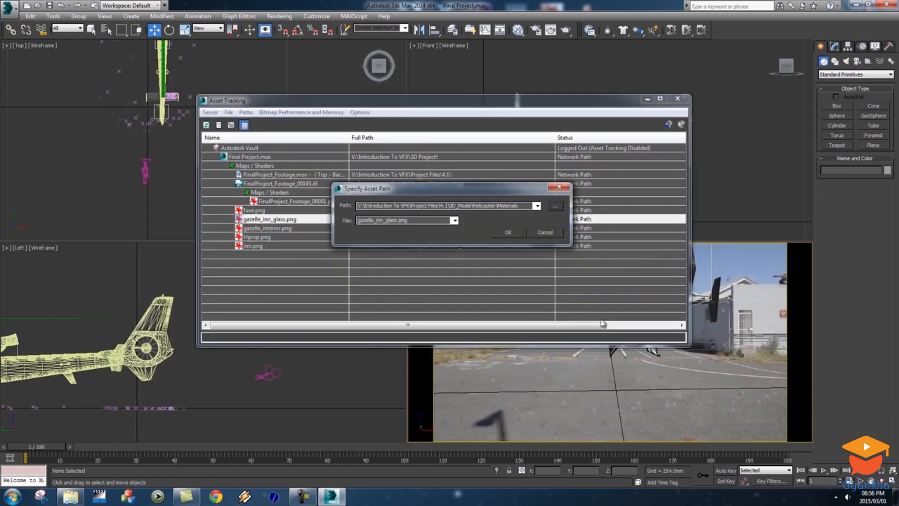
{"action": "left_click", "coordinate": [505, 231]}
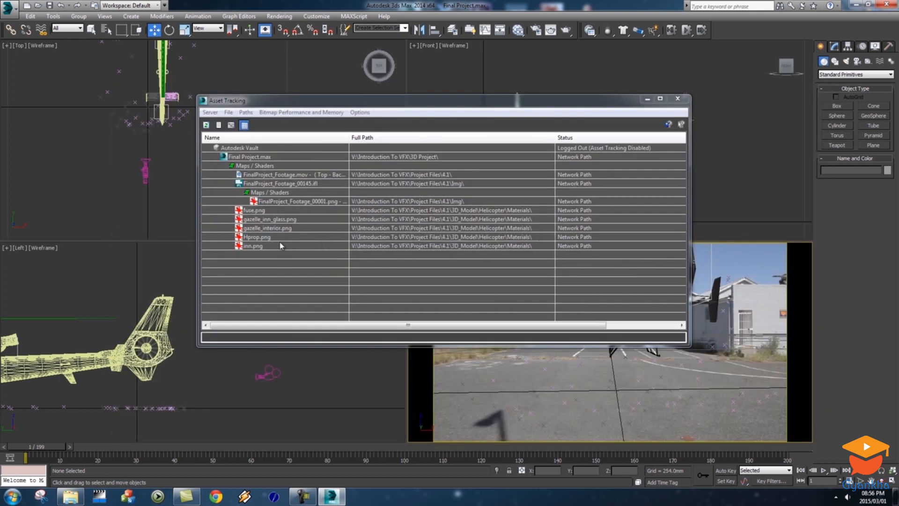
{"action": "left_click", "coordinate": [677, 98]}
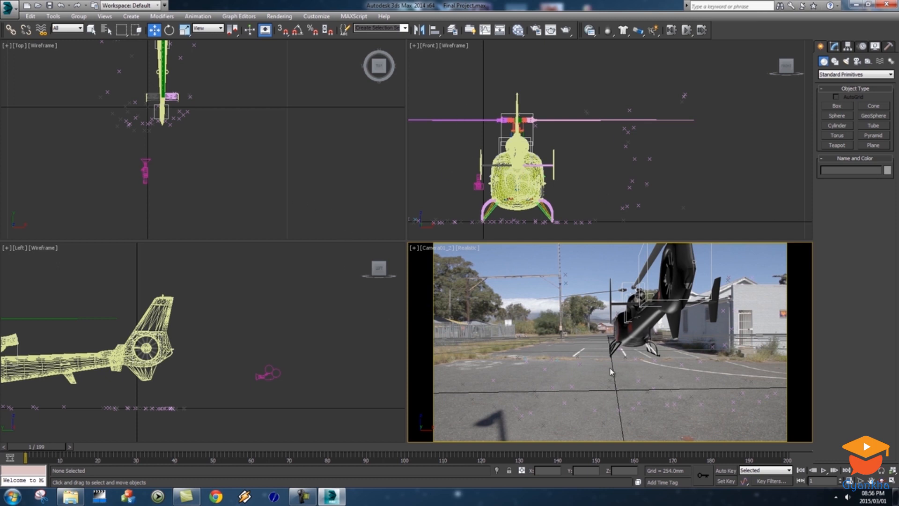
Examine the helicopter and the tracking points around it in the Left view.
{"action": "middle_click_drag", "start_coordinate": [140, 300], "coordinate": [275, 297]}
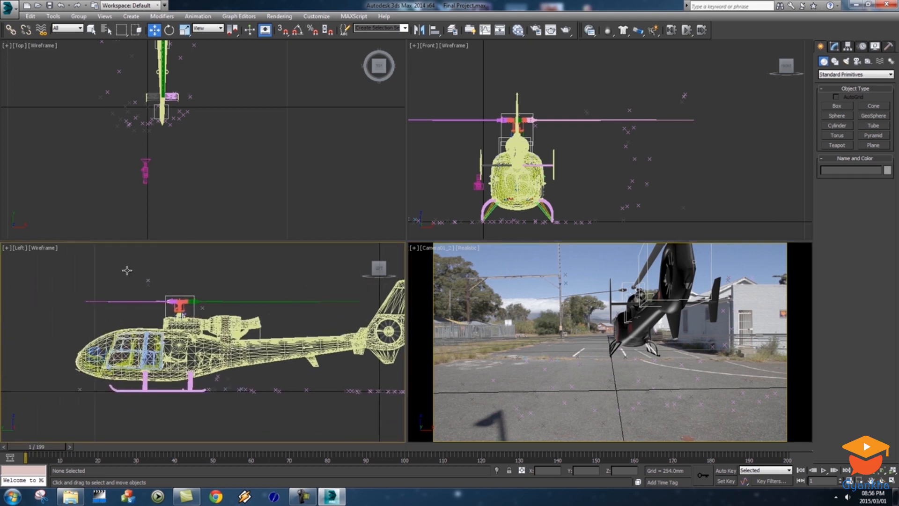
{"action": "left_click_drag", "start_coordinate": [146, 280], "coordinate": [153, 287]}
{"action": "left_click", "coordinate": [232, 269]}
{"action": "scroll", "coordinate": [246, 386], "scroll_direction": "up", "scroll_amount": 6}
{"action": "middle_click_drag", "start_coordinate": [255, 360], "coordinate": [160, 322]}
{"action": "middle_click_drag", "start_coordinate": [337, 311], "coordinate": [233, 330]}
{"action": "scroll", "coordinate": [232, 329], "scroll_direction": "down", "scroll_amount": 4}
{"action": "middle_click_drag", "start_coordinate": [344, 328], "coordinate": [235, 341]}
{"action": "middle_click_drag", "start_coordinate": [85, 319], "coordinate": [167, 334]}
{"action": "scroll", "coordinate": [168, 335], "scroll_direction": "down", "scroll_amount": 5}
{"action": "scroll", "coordinate": [164, 321], "scroll_direction": "up", "scroll_amount": 2}
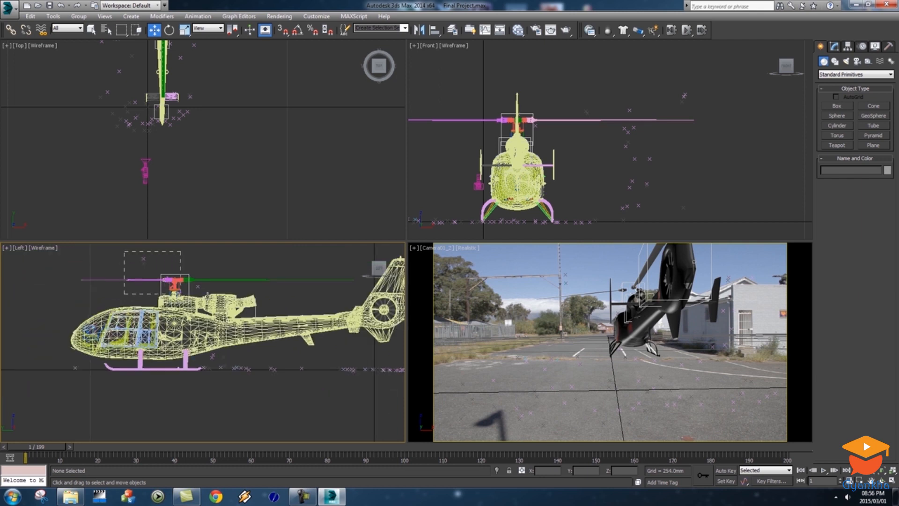
{"action": "left_click_drag", "start_coordinate": [123, 258], "coordinate": [168, 300]}
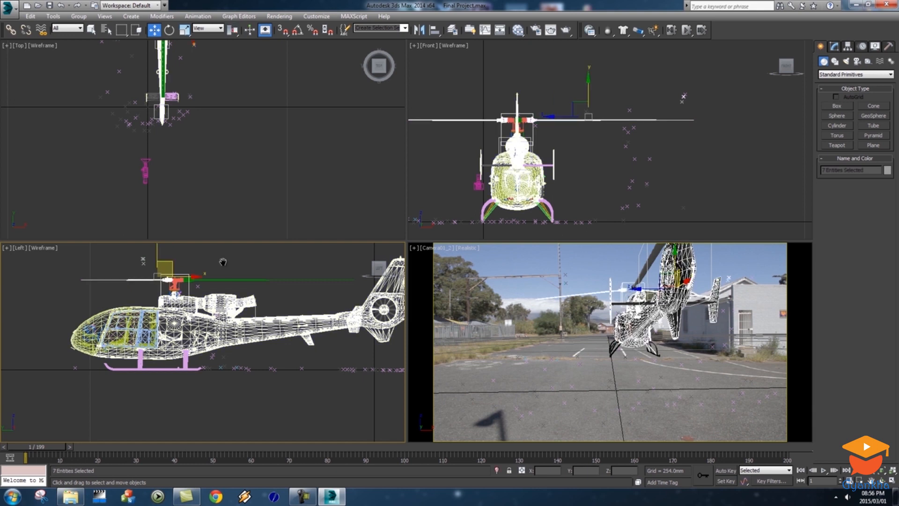
{"action": "left_click", "coordinate": [223, 261]}
{"action": "mouse_move", "coordinate": [170, 263]}
{"action": "middle_mouse_down"}
{"action": "mouse_move", "coordinate": [211, 280]}
{"action": "mouse_move", "coordinate": [171, 265]}
{"action": "middle_mouse_up"}
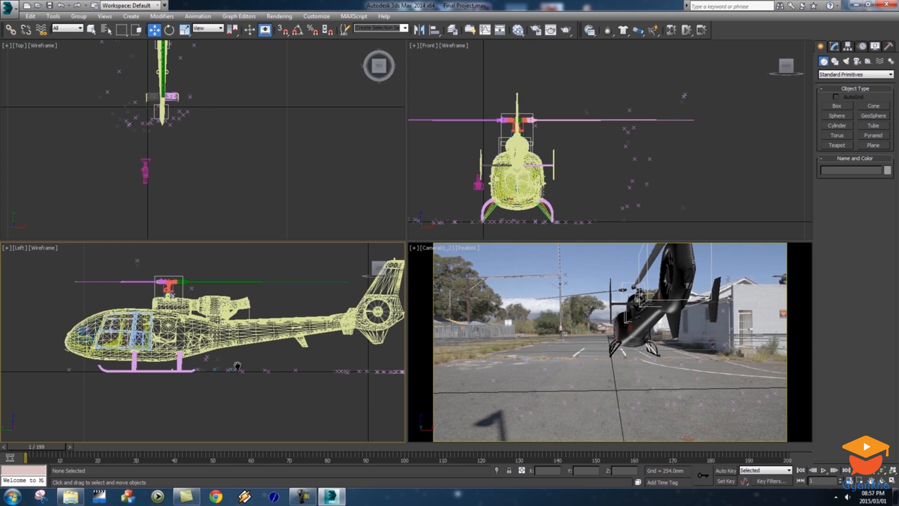
Select the tracking helpers above the main rotor in the Left view, extend the selection with Select Similar, and hide them all.
{"action": "scroll", "coordinate": [215, 311], "scroll_direction": "up", "scroll_amount": 6}
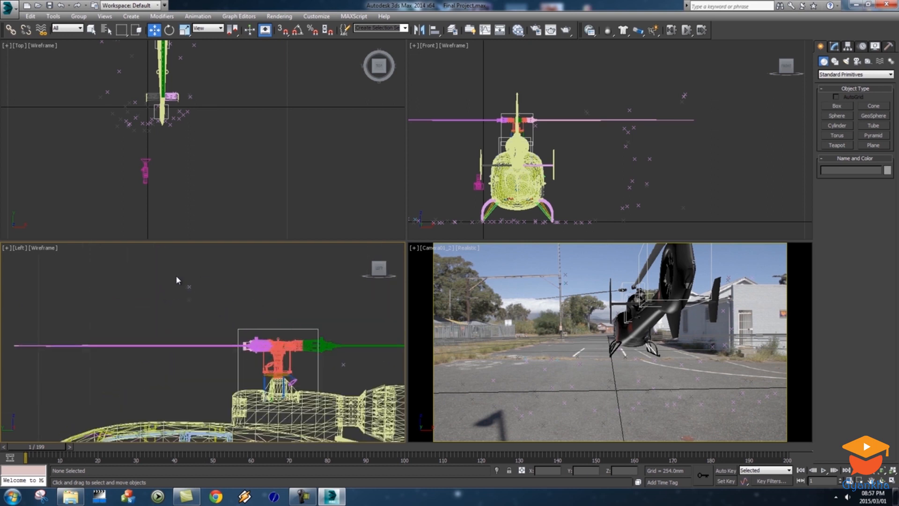
{"action": "left_click_drag", "start_coordinate": [190, 291], "coordinate": [204, 313]}
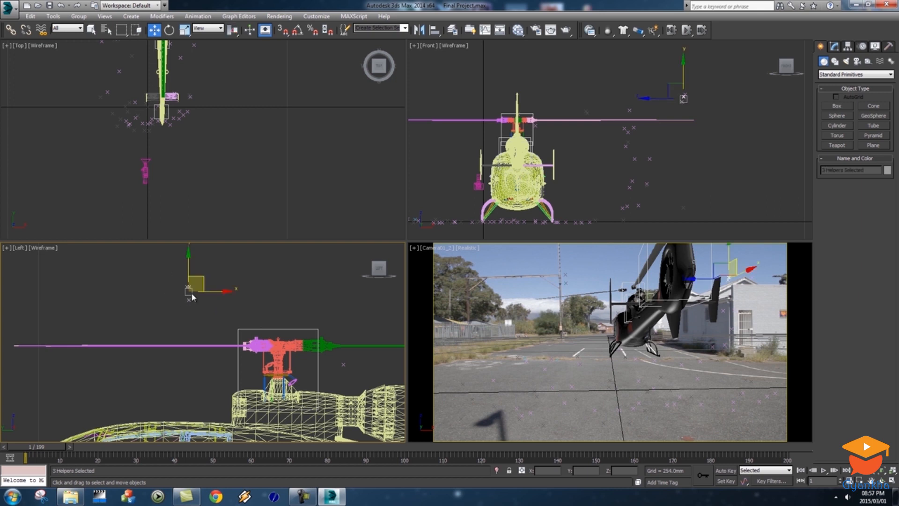
{"action": "right_click", "coordinate": [190, 304]}
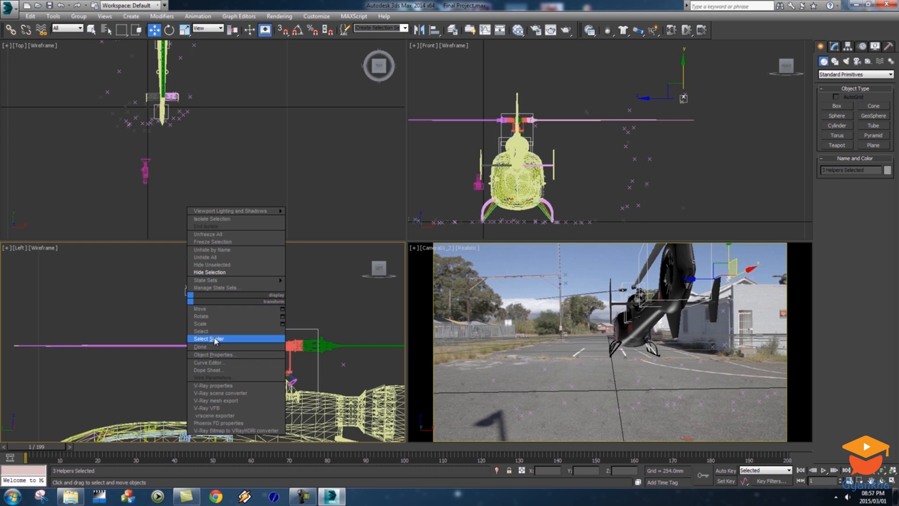
{"action": "left_click", "coordinate": [230, 339]}
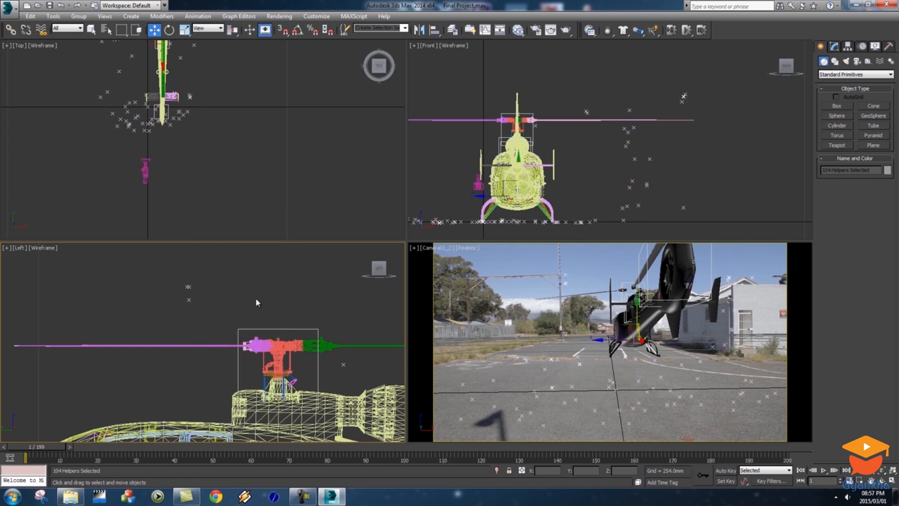
{"action": "right_click", "coordinate": [188, 289]}
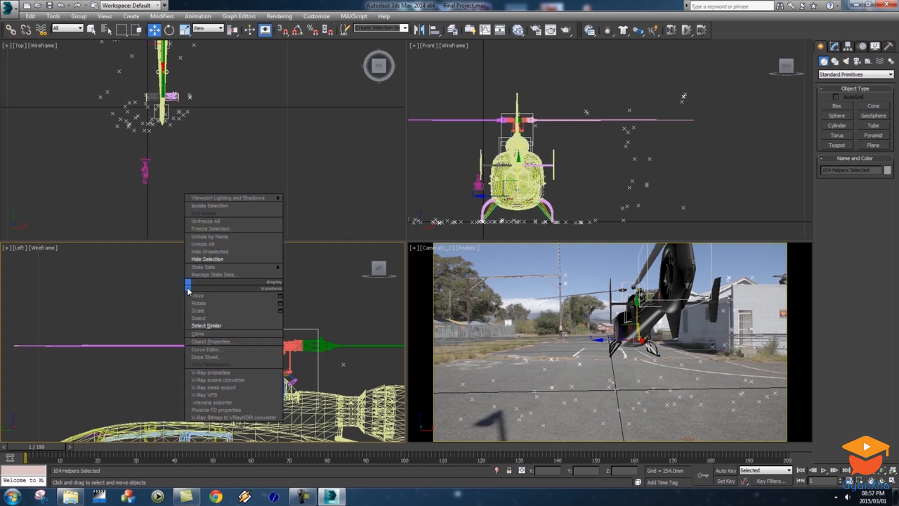
{"action": "left_click", "coordinate": [226, 259]}
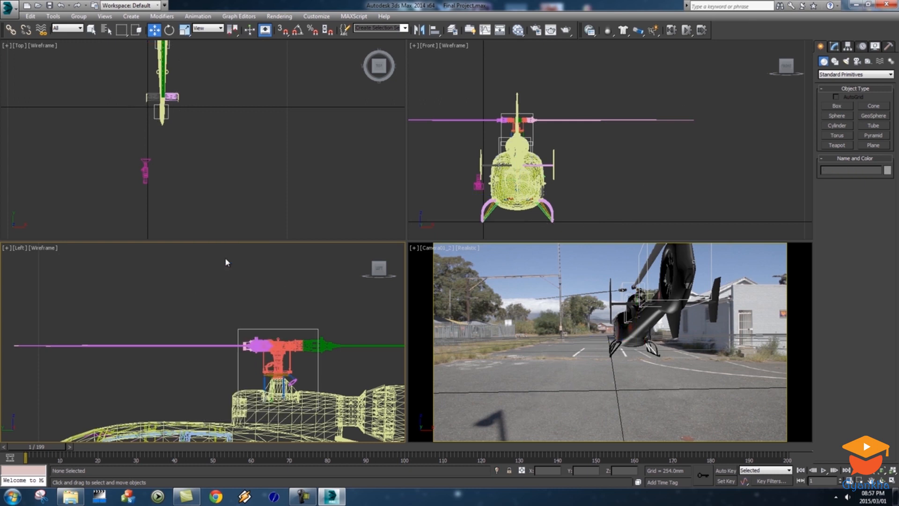
Select all parts of the helicopter in the Left view and group them under the name Helicopter.
{"action": "middle_click_drag", "start_coordinate": [262, 302], "coordinate": [253, 301]}
{"action": "scroll", "coordinate": [253, 301], "scroll_direction": "down", "scroll_amount": 6}
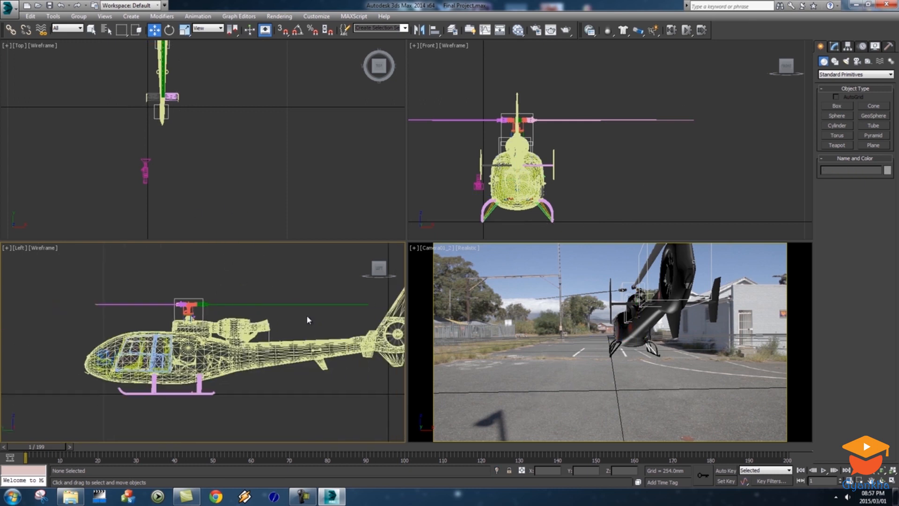
{"action": "scroll", "coordinate": [240, 297], "scroll_direction": "down", "scroll_amount": 5}
{"action": "scroll", "coordinate": [258, 294], "scroll_direction": "up", "scroll_amount": 4}
{"action": "scroll", "coordinate": [251, 310], "scroll_direction": "down", "scroll_amount": 2}
{"action": "middle_click_drag", "start_coordinate": [255, 311], "coordinate": [246, 308]}
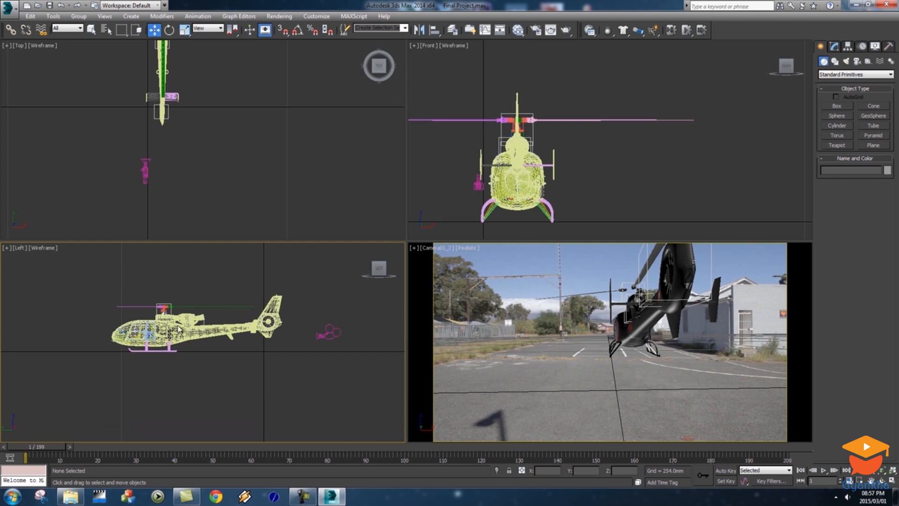
{"action": "left_click", "coordinate": [92, 33]}
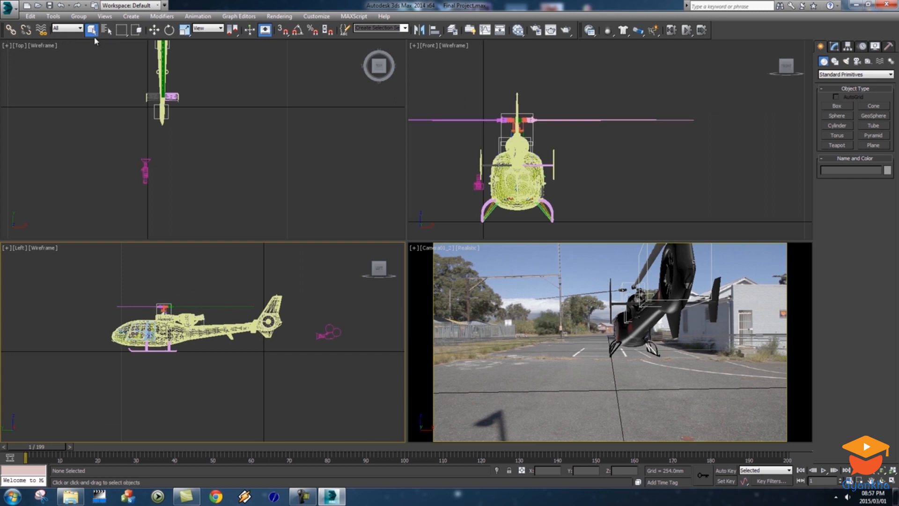
{"action": "left_click_drag", "start_coordinate": [103, 283], "coordinate": [294, 358]}
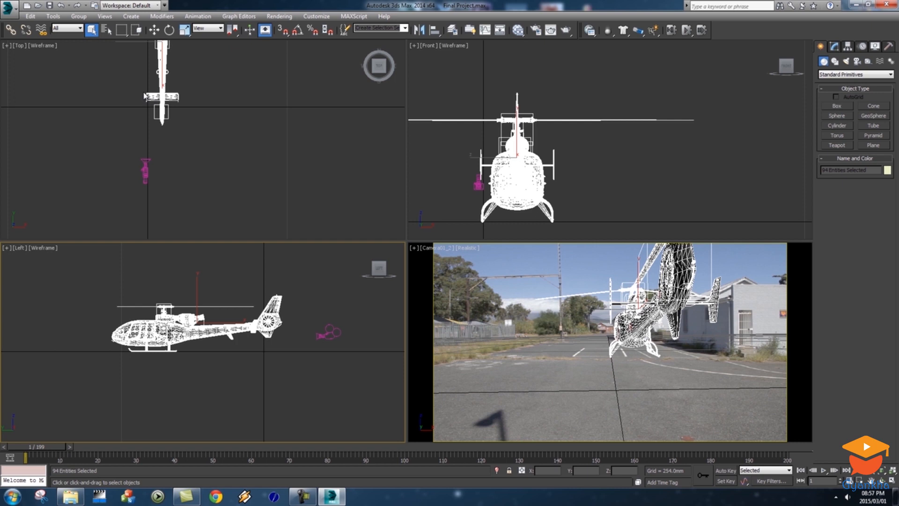
{"action": "left_click", "coordinate": [79, 16]}
{"action": "left_click", "coordinate": [90, 27]}
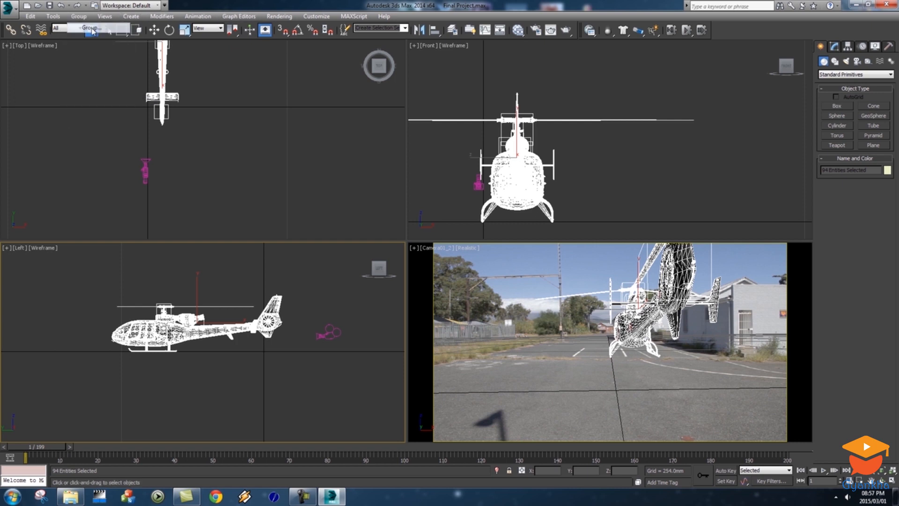
{"action": "type", "text": "H"}
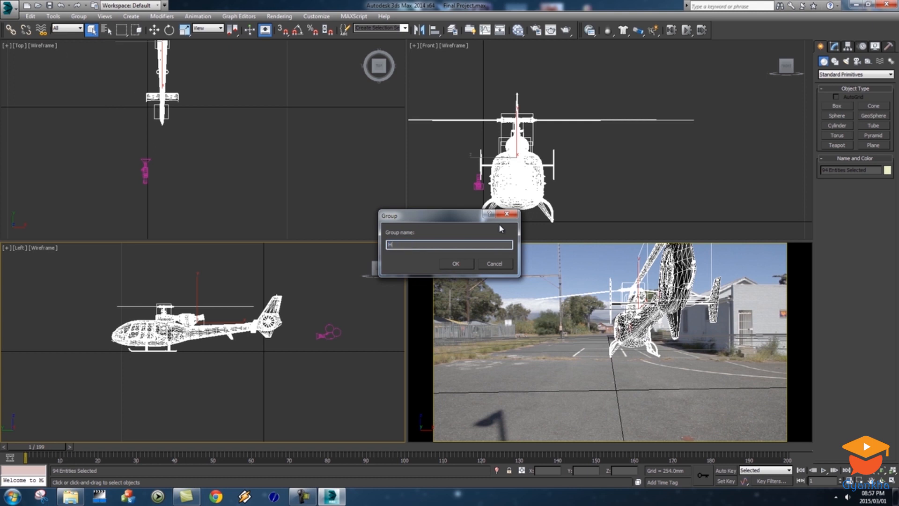
{"action": "type", "text": "elicopter"}
{"action": "key", "text": "Return"}
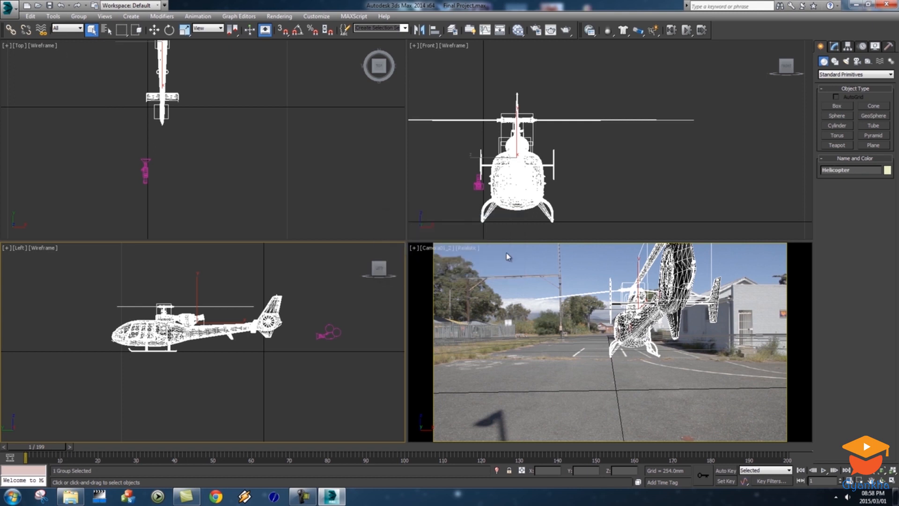
Reselect the Helicopter group and move it in the Top view to about X 12.8 mm, Y 151 mm, in line with the camera.
{"action": "left_click", "coordinate": [236, 274]}
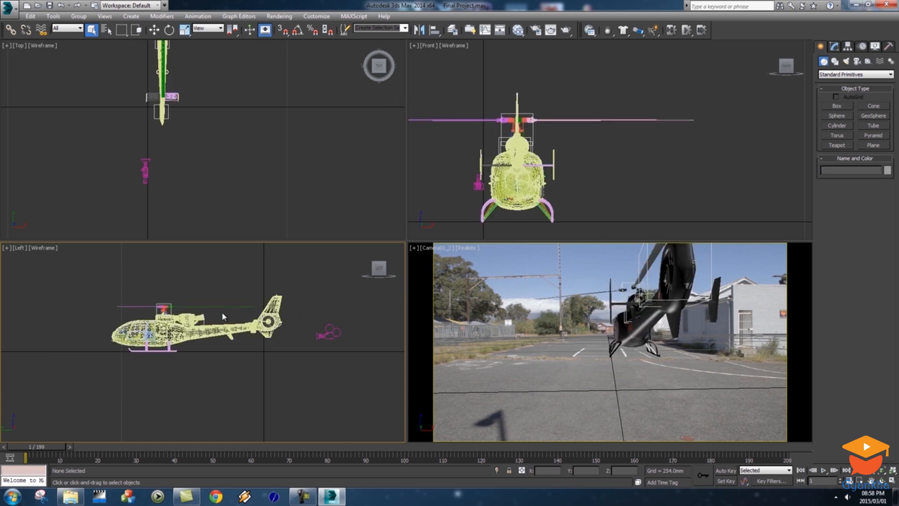
{"action": "left_click", "coordinate": [244, 306]}
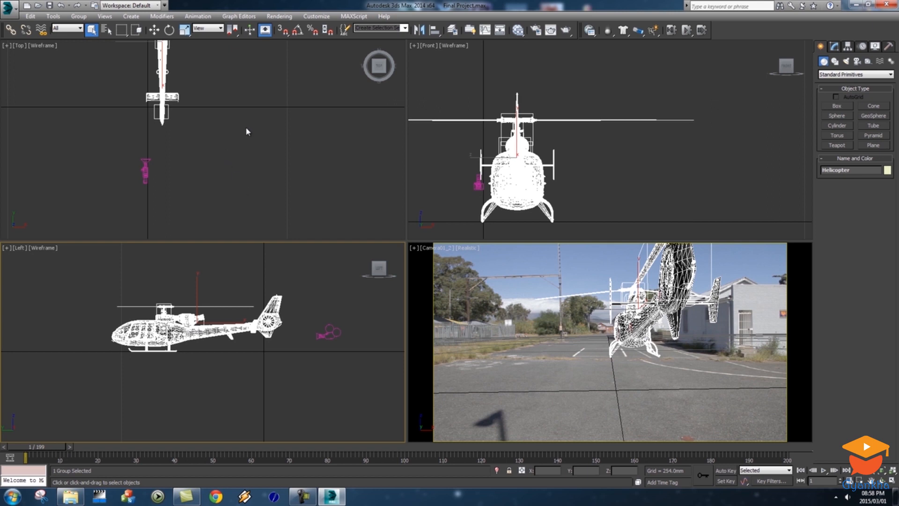
{"action": "scroll", "coordinate": [251, 169], "scroll_direction": "down", "scroll_amount": 8}
{"action": "scroll", "coordinate": [260, 149], "scroll_direction": "up", "scroll_amount": 5}
{"action": "key", "text": "w"}
{"action": "mouse_move", "coordinate": [224, 98]}
{"action": "left_mouse_down"}
{"action": "mouse_move", "coordinate": [224, 82]}
{"action": "mouse_move", "coordinate": [190, 75]}
{"action": "mouse_move", "coordinate": [225, 68]}
{"action": "mouse_move", "coordinate": [219, 85]}
{"action": "mouse_move", "coordinate": [178, 63]}
{"action": "mouse_move", "coordinate": [176, 82]}
{"action": "mouse_move", "coordinate": [220, 88]}
{"action": "left_mouse_up"}
Adjust the Helicopter group's height in the Left view to about Z 51 mm so its skids rest on the ground line.
{"action": "right_click", "coordinate": [169, 276]}
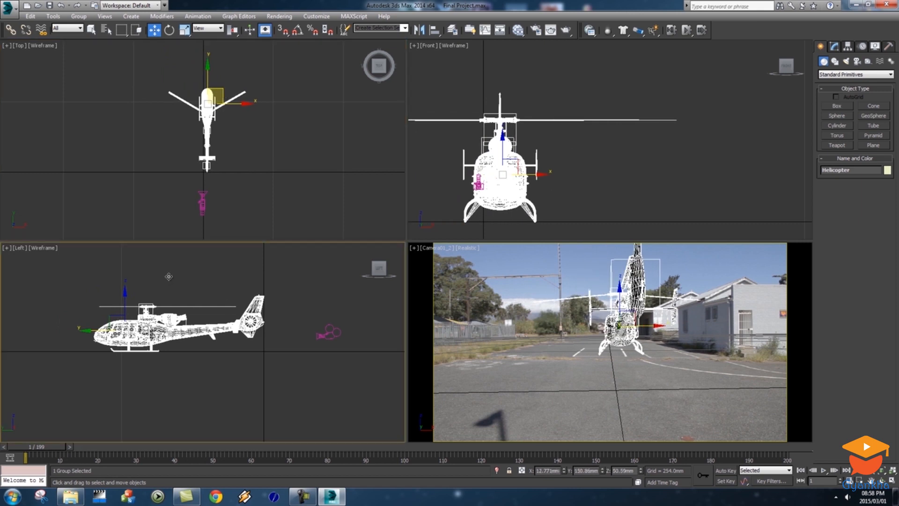
{"action": "mouse_move", "coordinate": [234, 302]}
{"action": "middle_mouse_down"}
{"action": "mouse_move", "coordinate": [214, 259]}
{"action": "mouse_move", "coordinate": [245, 307]}
{"action": "middle_mouse_up"}
{"action": "scroll", "coordinate": [245, 307], "scroll_direction": "up", "scroll_amount": 5}
{"action": "middle_click_drag", "start_coordinate": [206, 330], "coordinate": [206, 297]}
{"action": "scroll", "coordinate": [177, 357], "scroll_direction": "up", "scroll_amount": 6}
{"action": "scroll", "coordinate": [205, 345], "scroll_direction": "up", "scroll_amount": 2}
{"action": "scroll", "coordinate": [206, 346], "scroll_direction": "up", "scroll_amount": 4}
{"action": "mouse_move", "coordinate": [217, 361]}
{"action": "middle_mouse_down"}
{"action": "mouse_move", "coordinate": [237, 373]}
{"action": "mouse_move", "coordinate": [313, 382]}
{"action": "mouse_move", "coordinate": [213, 378]}
{"action": "middle_mouse_up"}
{"action": "middle_click_drag", "start_coordinate": [247, 349], "coordinate": [285, 337]}
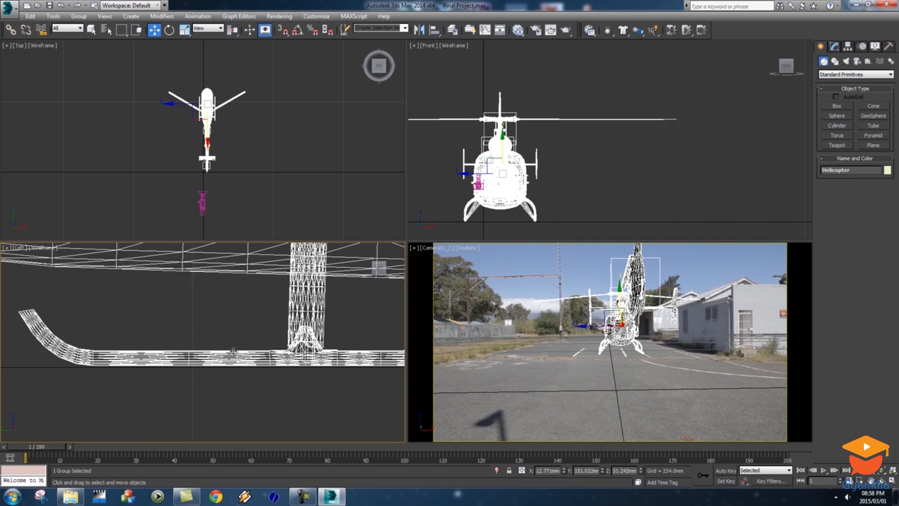
{"action": "middle_click_drag", "start_coordinate": [232, 351], "coordinate": [235, 316]}
{"action": "scroll", "coordinate": [239, 311], "scroll_direction": "up", "scroll_amount": 3}
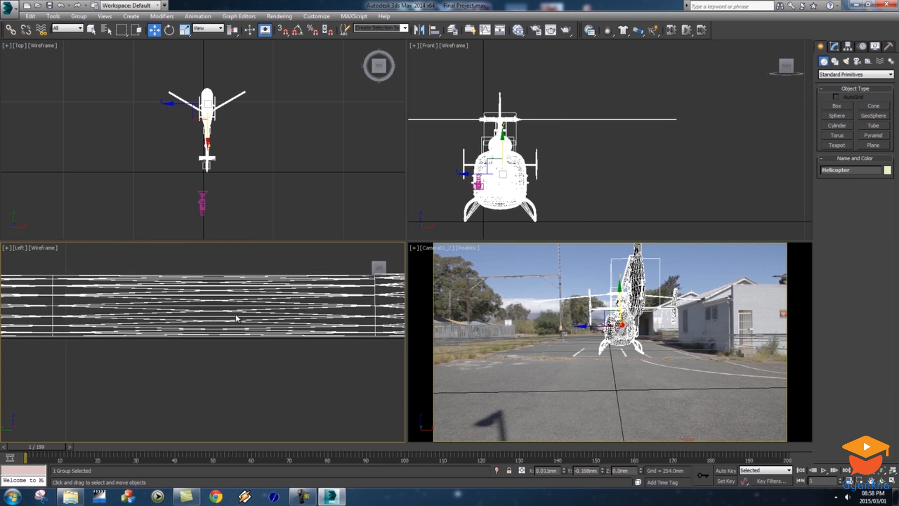
{"action": "scroll", "coordinate": [212, 351], "scroll_direction": "up", "scroll_amount": 2}
{"action": "middle_click_drag", "start_coordinate": [304, 350], "coordinate": [270, 366]}
{"action": "scroll", "coordinate": [276, 351], "scroll_direction": "down", "scroll_amount": 8}
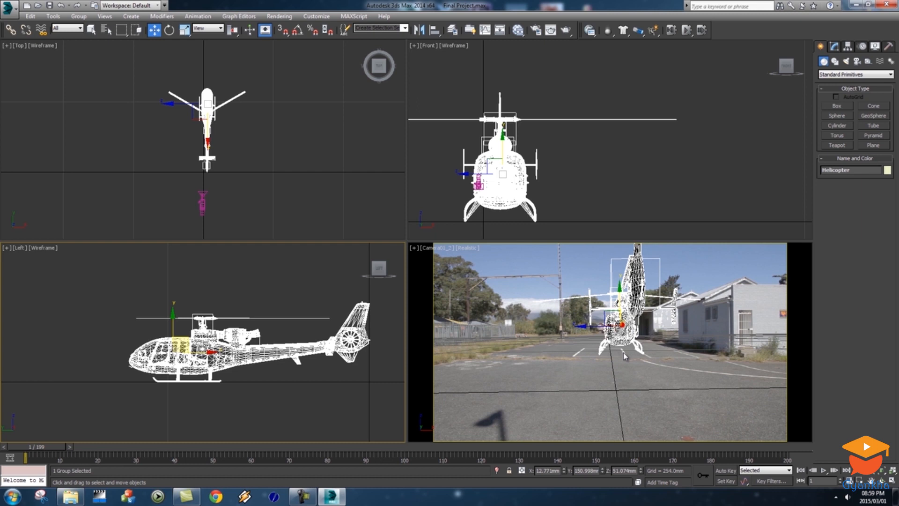
Rotate the Helicopter group about 40 degrees around its vertical axis in the Top view.
{"action": "middle_click_drag", "start_coordinate": [249, 160], "coordinate": [270, 169]}
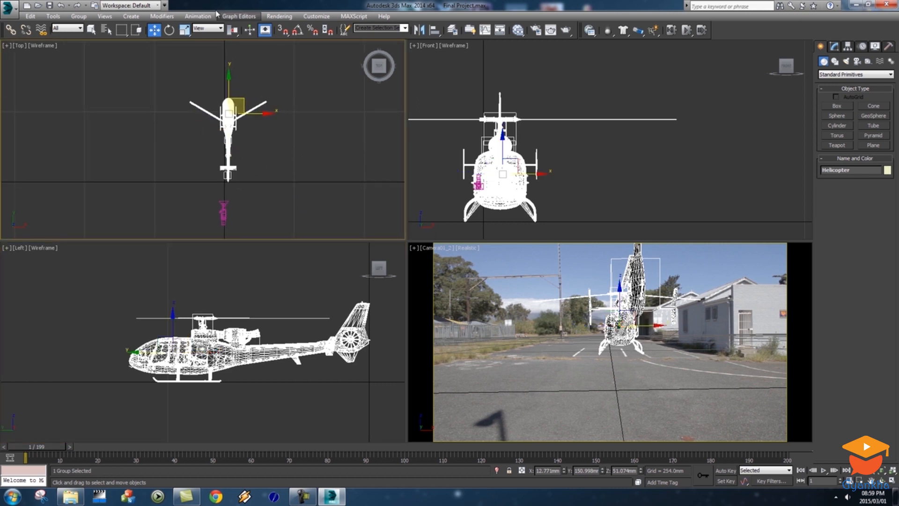
{"action": "left_click", "coordinate": [169, 30]}
{"action": "left_click_drag", "start_coordinate": [260, 139], "coordinate": [323, 145]}
{"action": "middle_click_drag", "start_coordinate": [311, 165], "coordinate": [312, 173]}
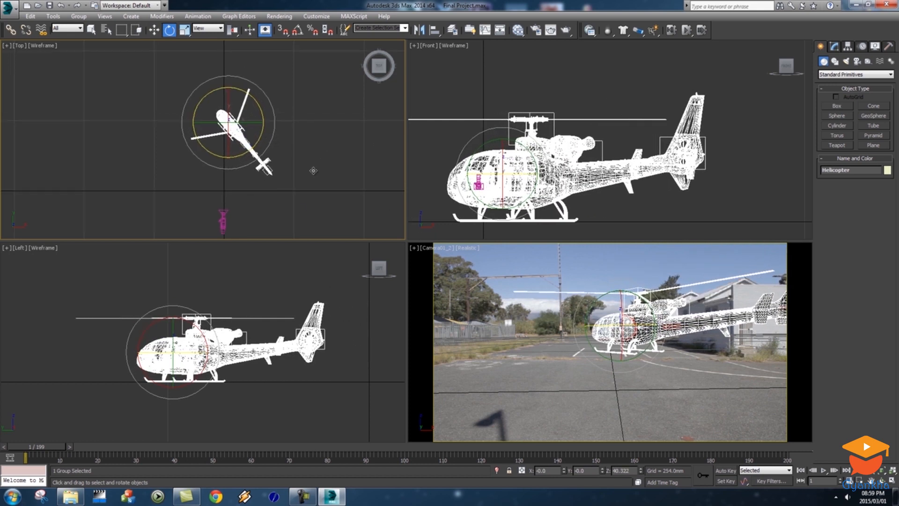
Move the Helicopter group farther from the camera and slightly left in the Top view, and deselect it.
{"action": "key", "text": "w"}
{"action": "left_click_drag", "start_coordinate": [240, 111], "coordinate": [218, 81]}
{"action": "left_click", "coordinate": [517, 318]}
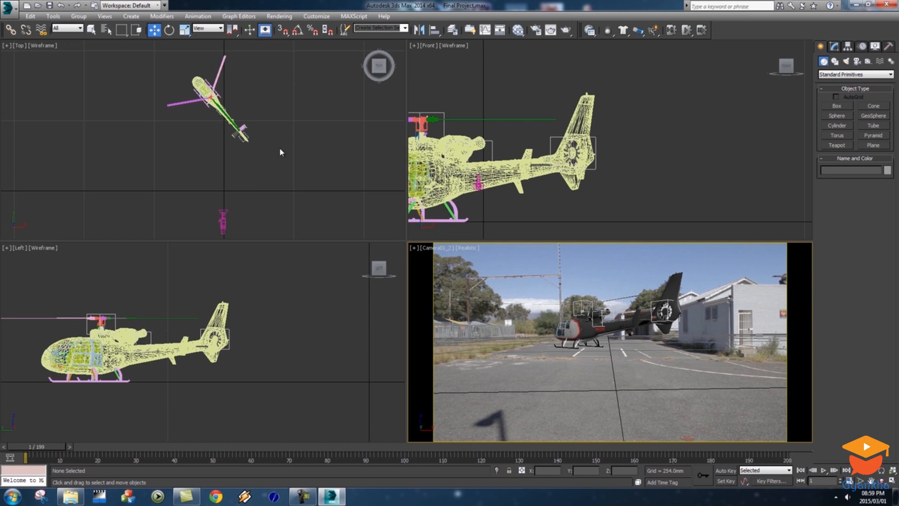
Render the camera view, examine the helicopter's textures and ground placement close up, and close the rendered frame.
{"action": "left_click", "coordinate": [278, 16]}
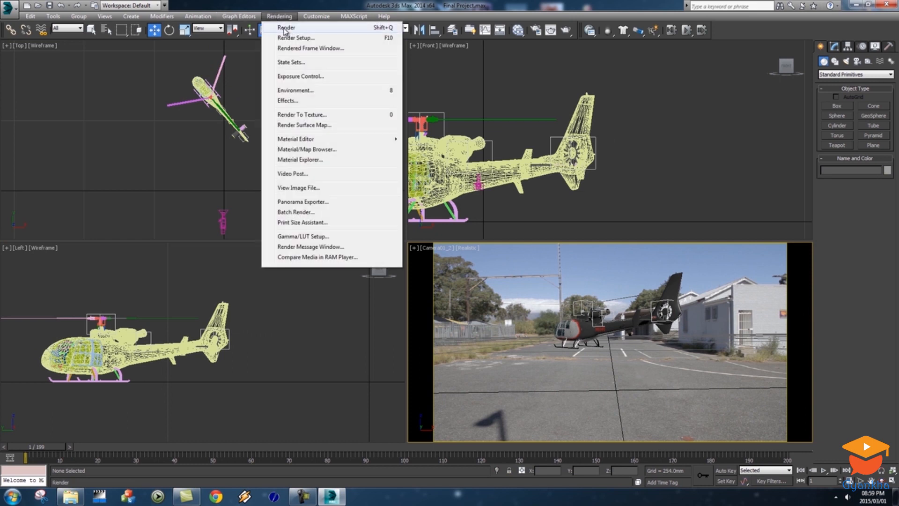
{"action": "left_click", "coordinate": [284, 29]}
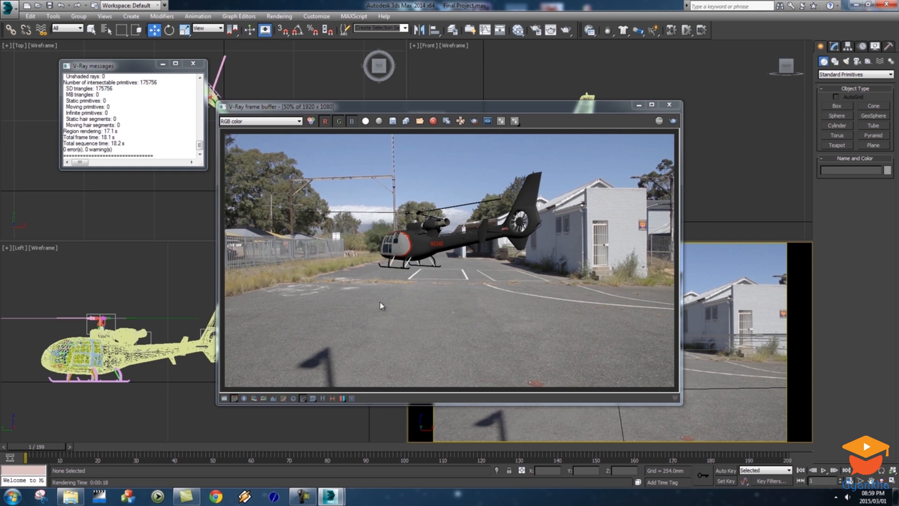
{"action": "left_click_drag", "start_coordinate": [425, 107], "coordinate": [409, 83]}
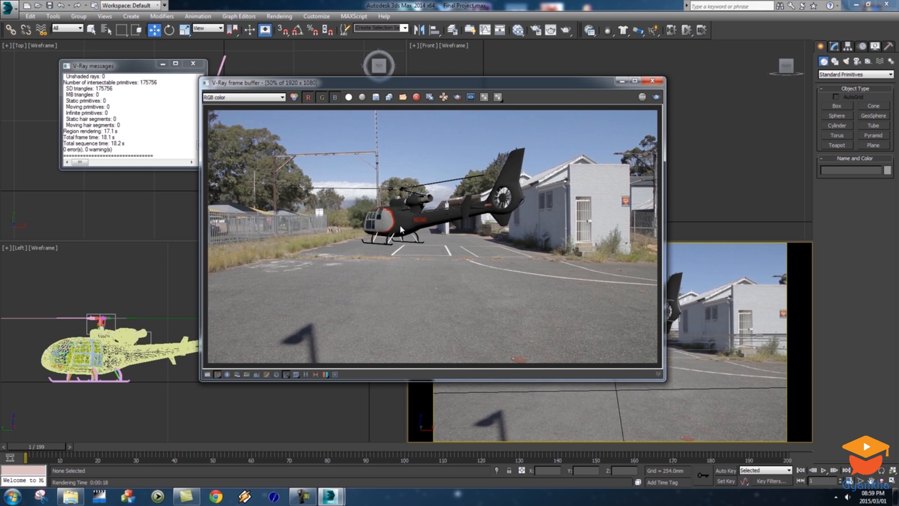
{"action": "scroll", "coordinate": [400, 227], "scroll_direction": "up", "scroll_amount": 2}
{"action": "middle_click_drag", "start_coordinate": [461, 222], "coordinate": [355, 240]}
{"action": "middle_click_drag", "start_coordinate": [437, 228], "coordinate": [563, 211]}
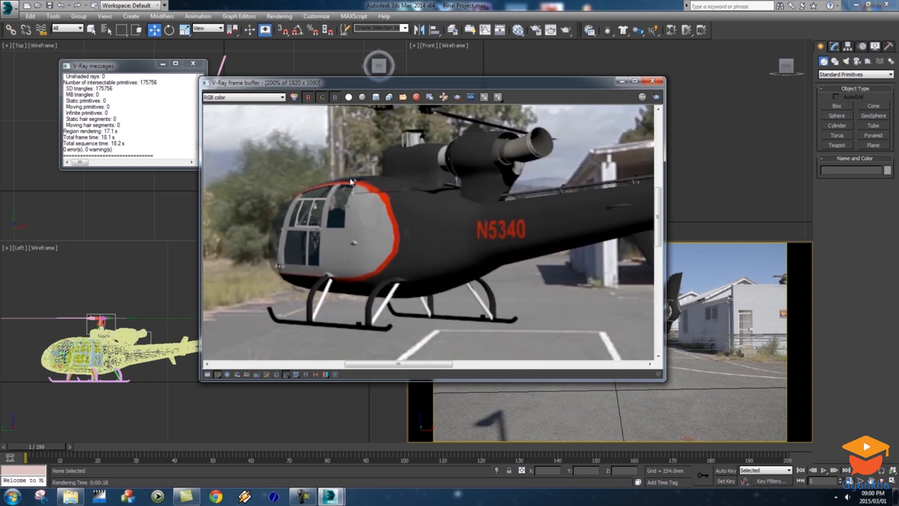
{"action": "scroll", "coordinate": [392, 244], "scroll_direction": "down", "scroll_amount": 2}
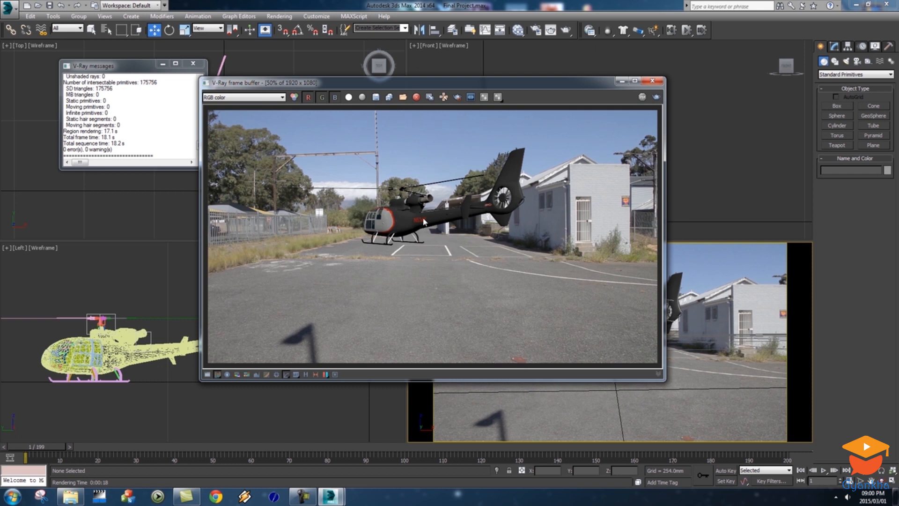
{"action": "left_click", "coordinate": [651, 81]}
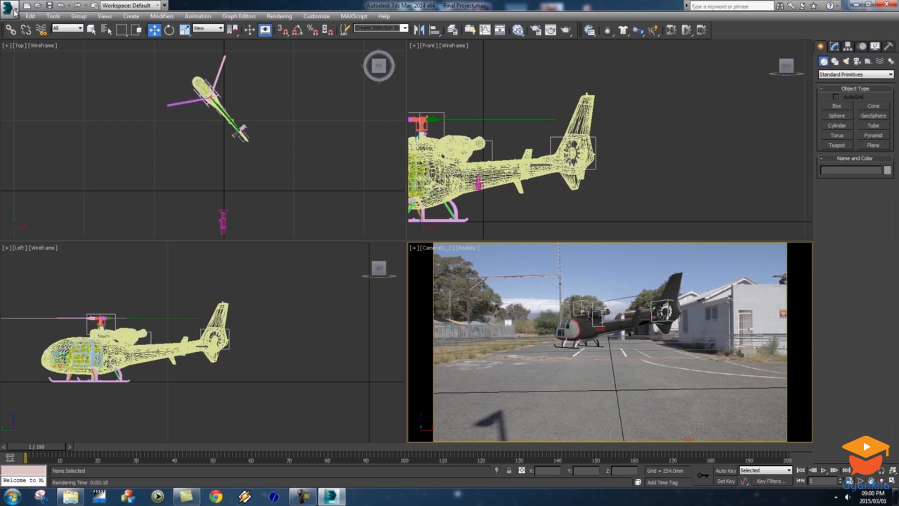
Save the scene as a new file named Final Project_2.max in the 3D Project folder.
{"action": "left_click", "coordinate": [8, 9]}
{"action": "left_click", "coordinate": [33, 112]}
{"action": "left_click", "coordinate": [86, 186]}
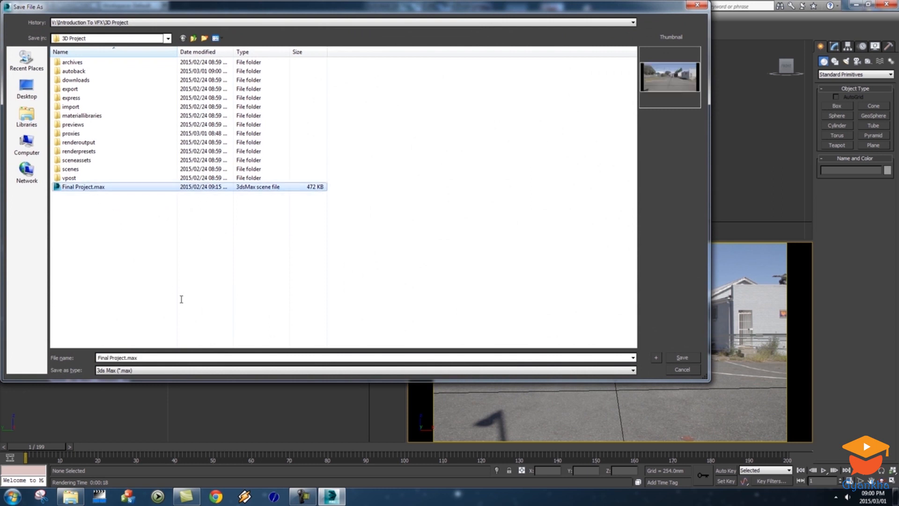
{"action": "left_click", "coordinate": [151, 357]}
{"action": "left_click", "coordinate": [150, 357]}
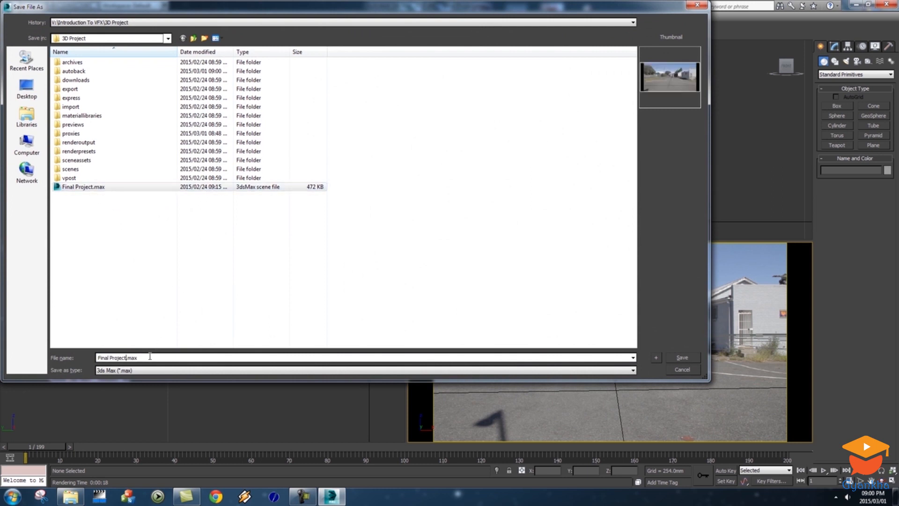
{"action": "type", "text": "2"}
{"action": "left_click", "coordinate": [175, 357]}
{"action": "left_click", "coordinate": [682, 358]}
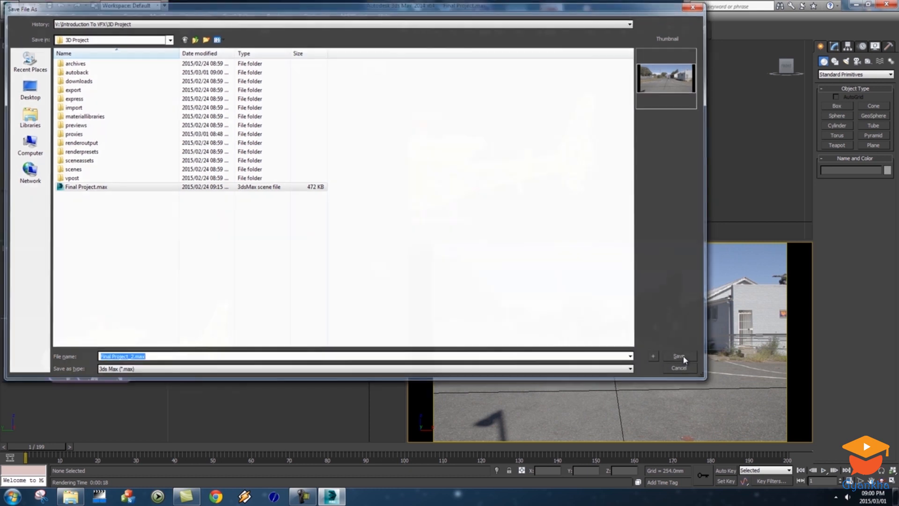